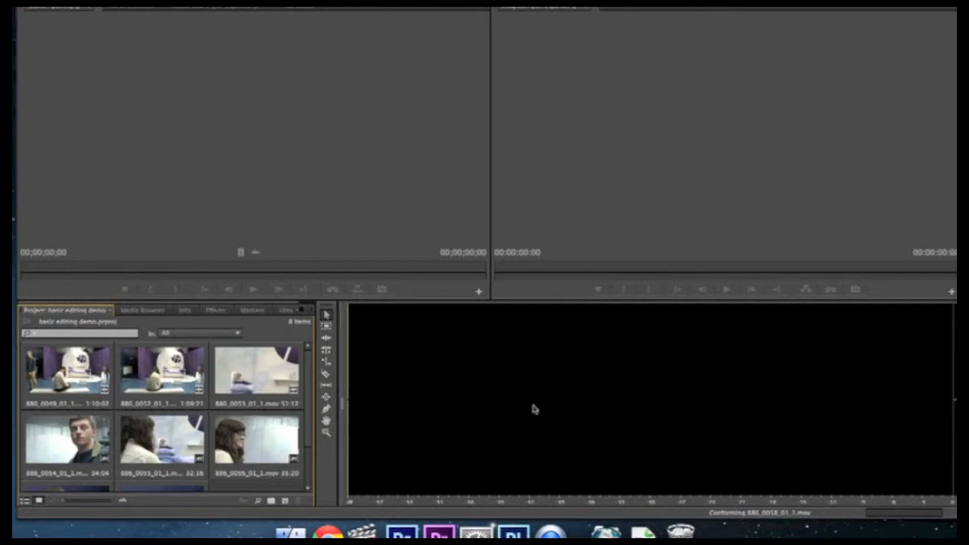
- Create a new sequence from the clip 886_0049_01_1.mov
left_click_drag(310, 378, 305, 411)
scroll(306, 411, "up", 2)
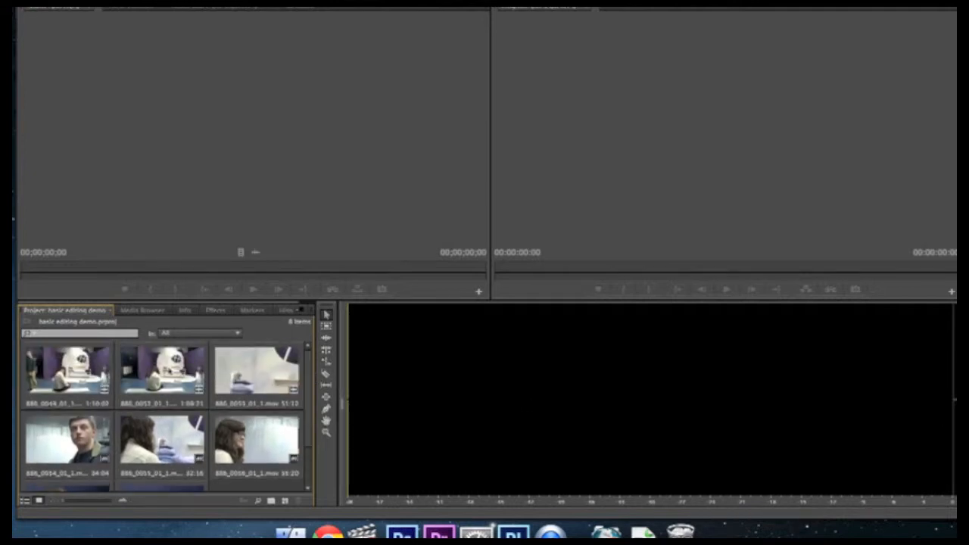
left_click_drag(69, 372, 288, 502)
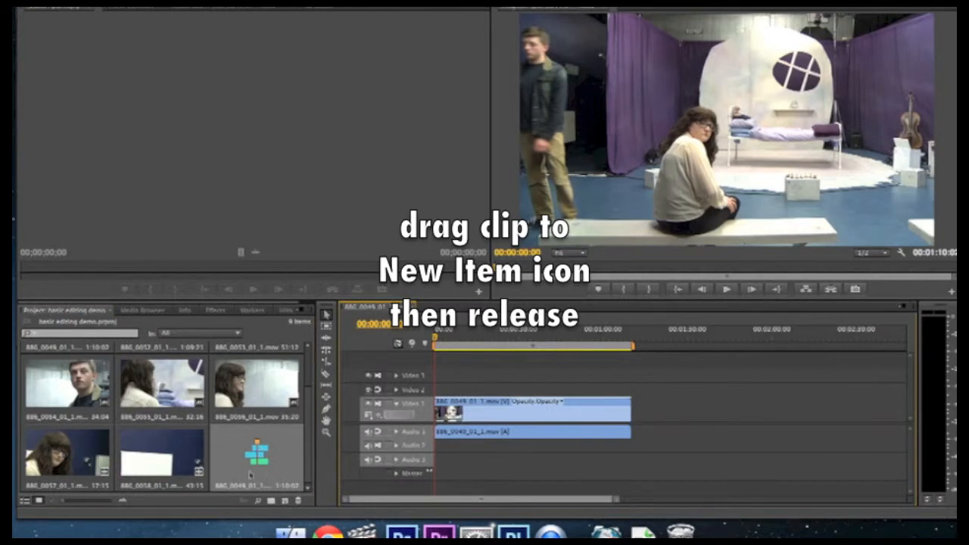
- Delete the full-length 886_0049_01_1.mov clip from the sequence, leaving the timeline empty
left_click(551, 403)
left_click(580, 404)
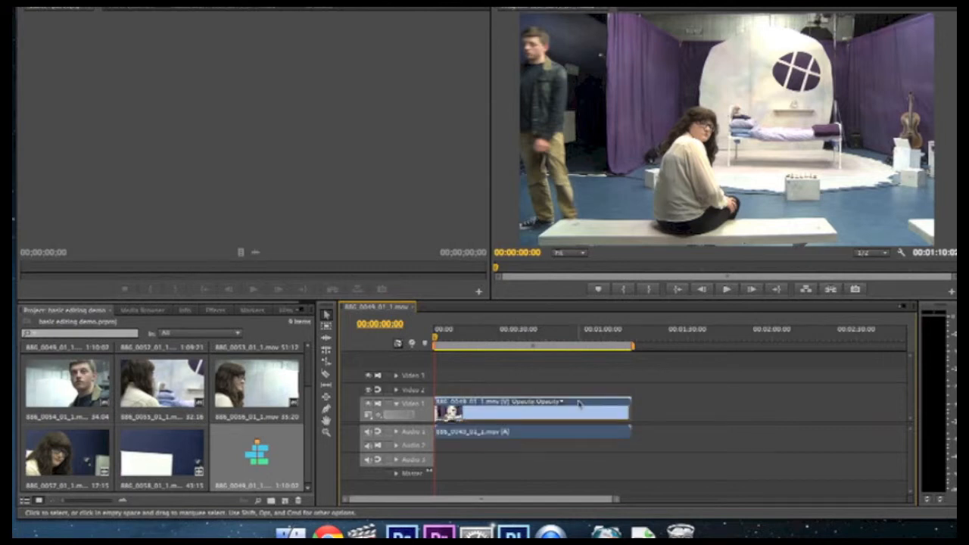
key("Delete")
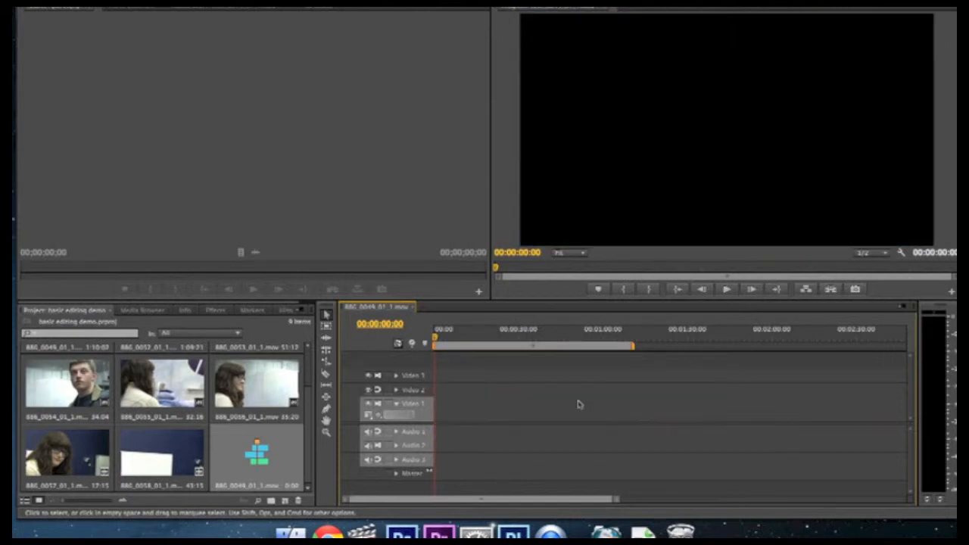
- Show the project clips in list view and return them to icon view
scroll(309, 409, "up", 3)
scroll(309, 401, "down", 2)
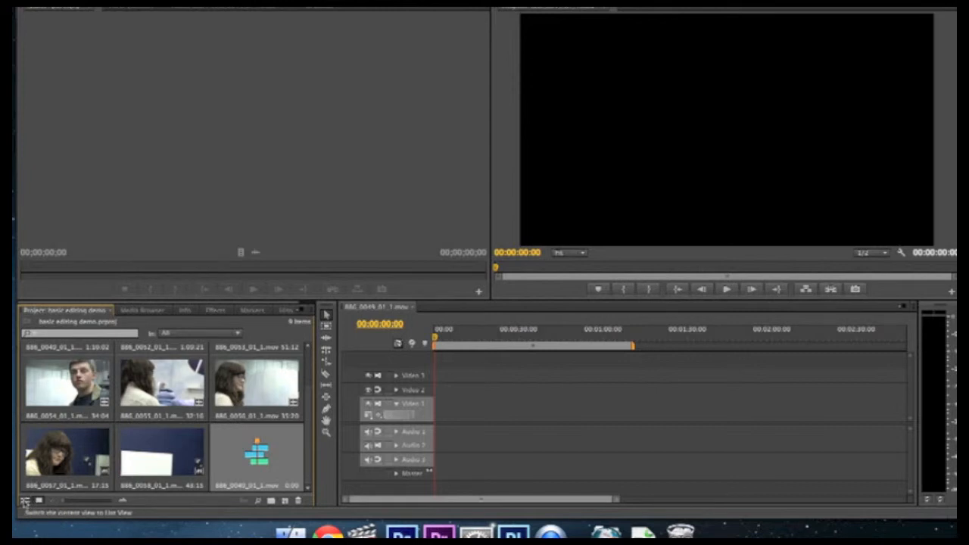
left_click(25, 501)
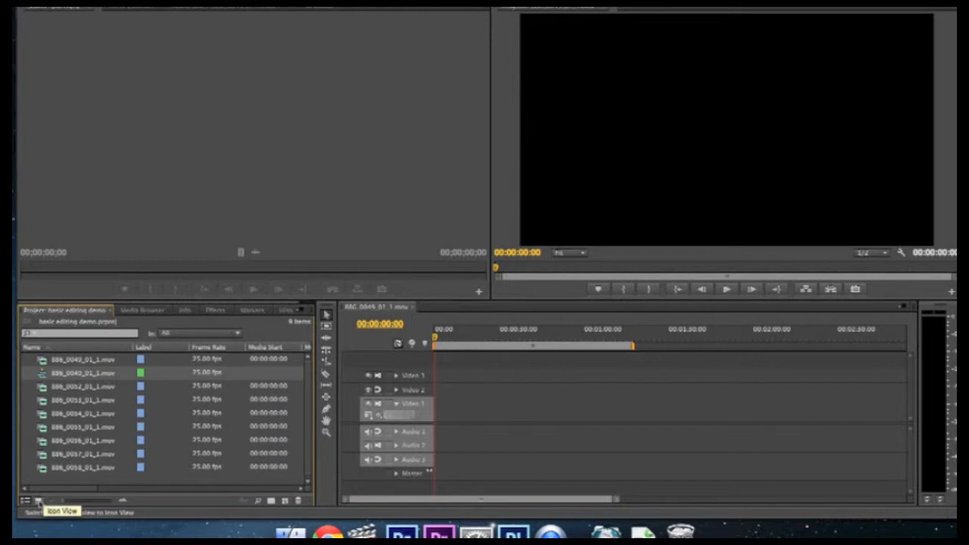
left_click(39, 502)
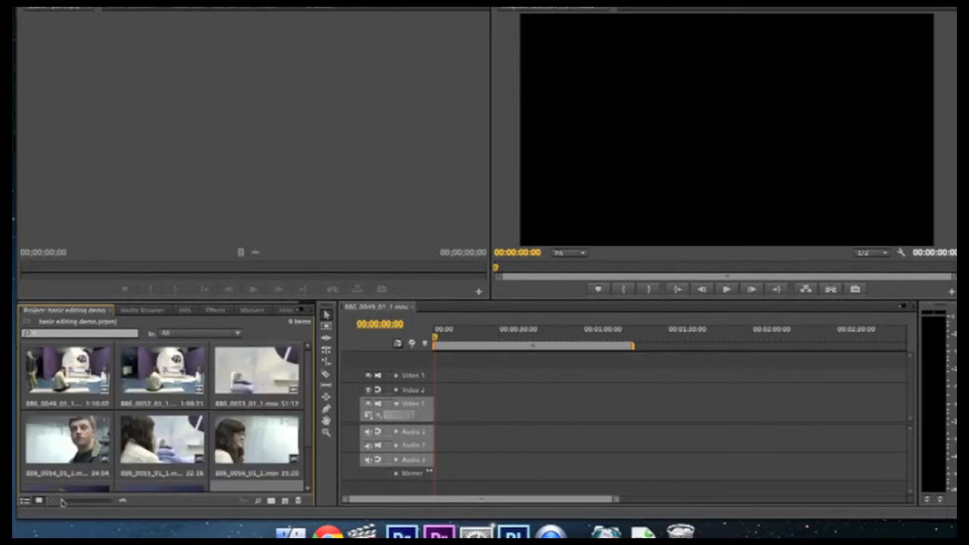
mouse_move(65, 502)
left_mouse_down()
mouse_move(106, 506)
mouse_move(62, 504)
left_mouse_up()
- Load the clip 886_0049_01_1.mov into the source viewer and move its playhead to 00:00:02:20
left_click(65, 374)
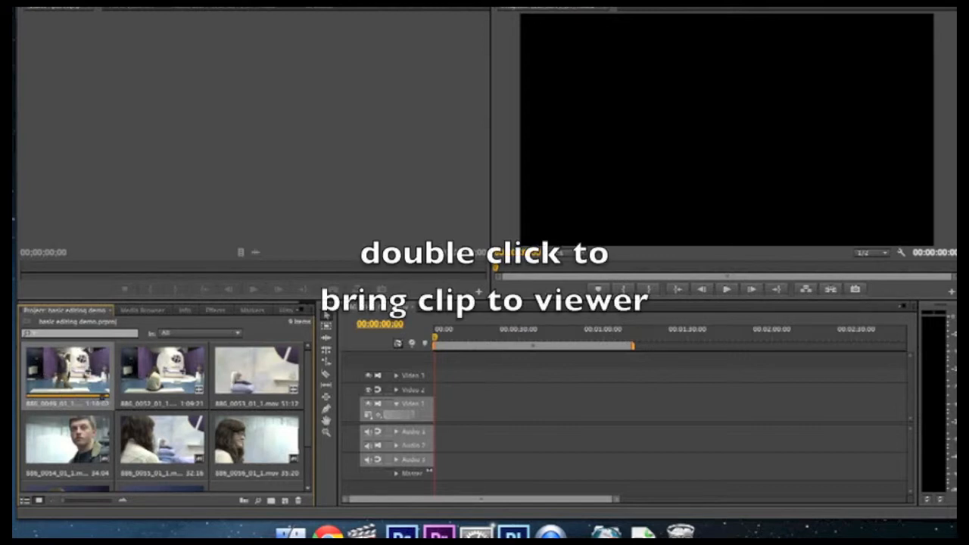
double_click(68, 370)
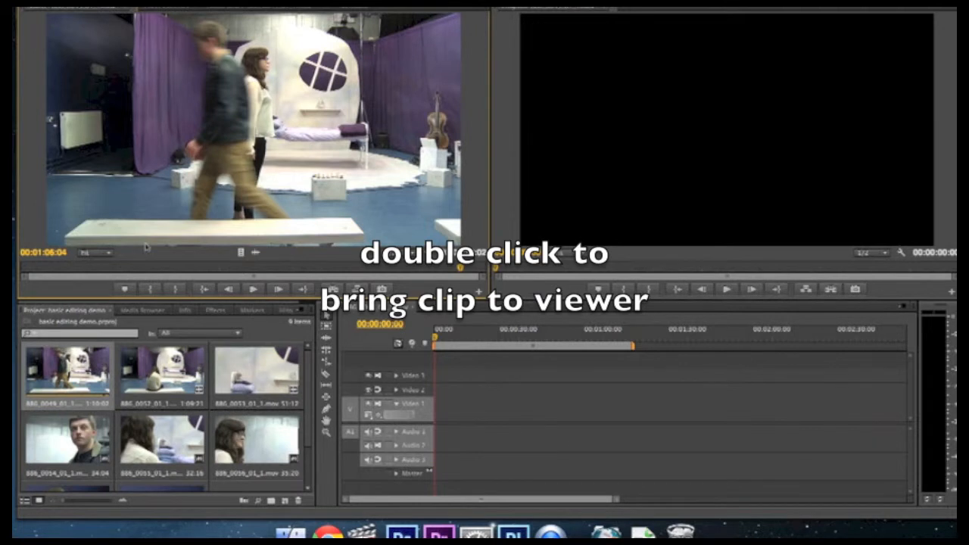
left_click_drag(462, 269, 42, 266)
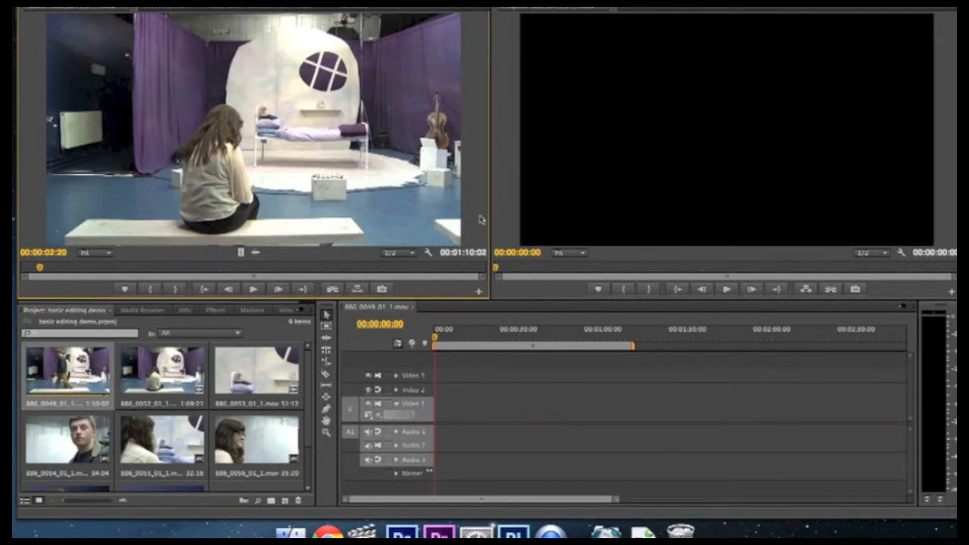
- Shuttle the source clip forwards and backwards to locate the frame where the man walks up behind the bench
key("l")
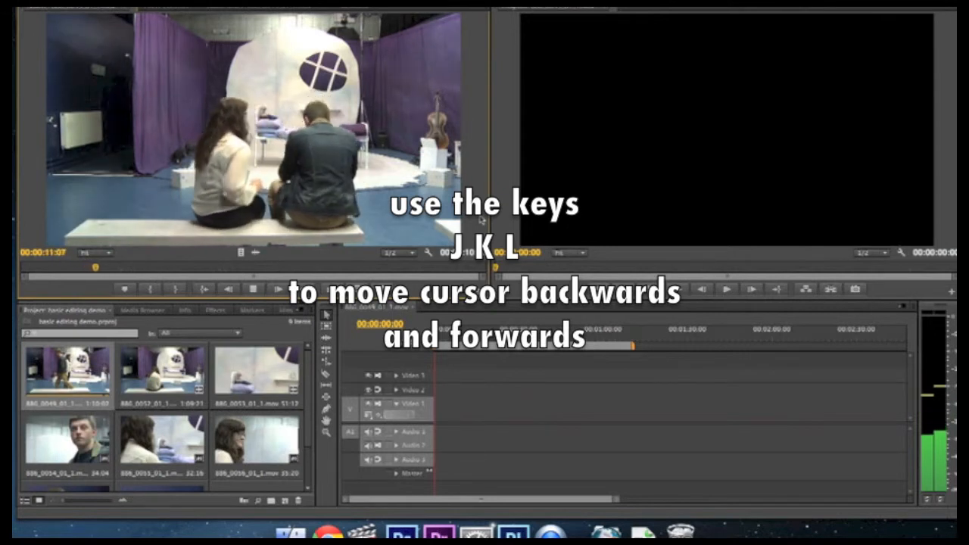
key("k")
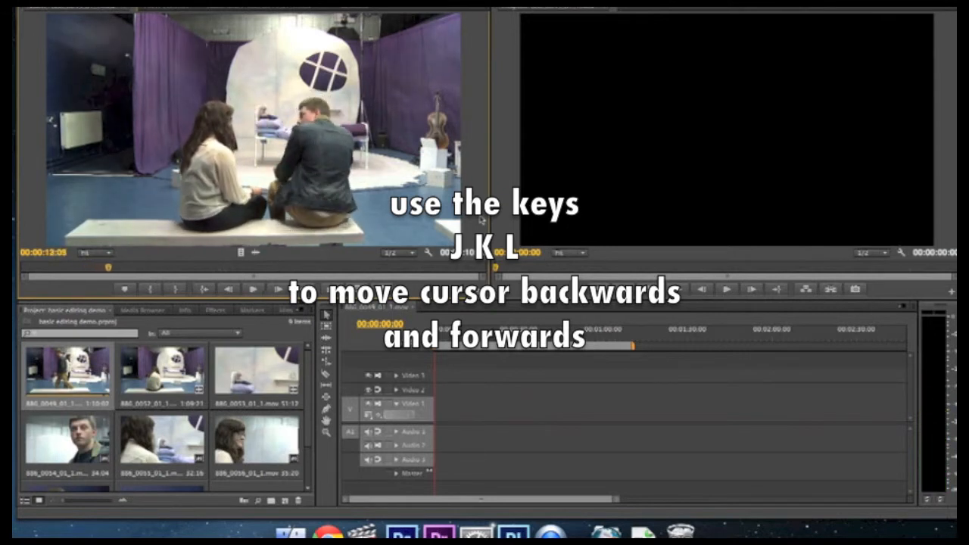
key("j")
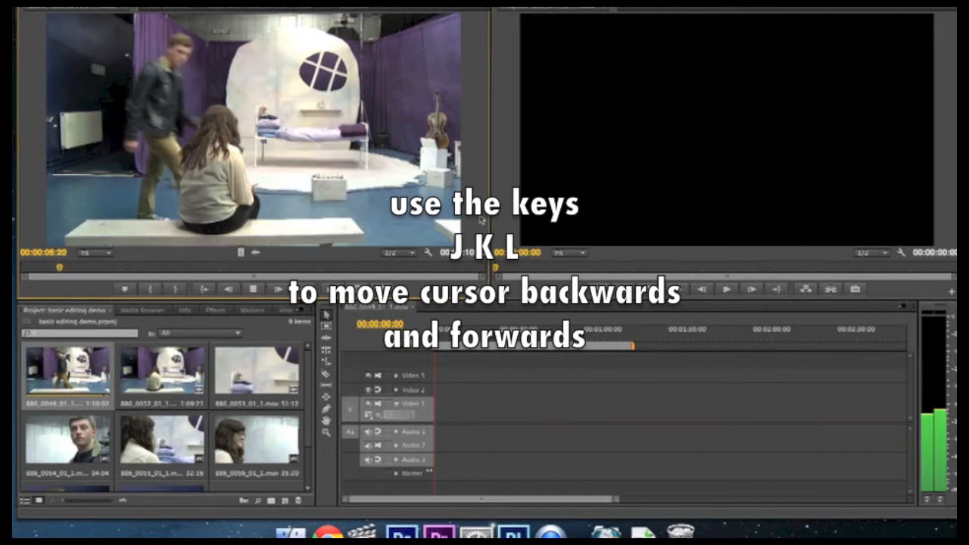
key("k")
key("l")
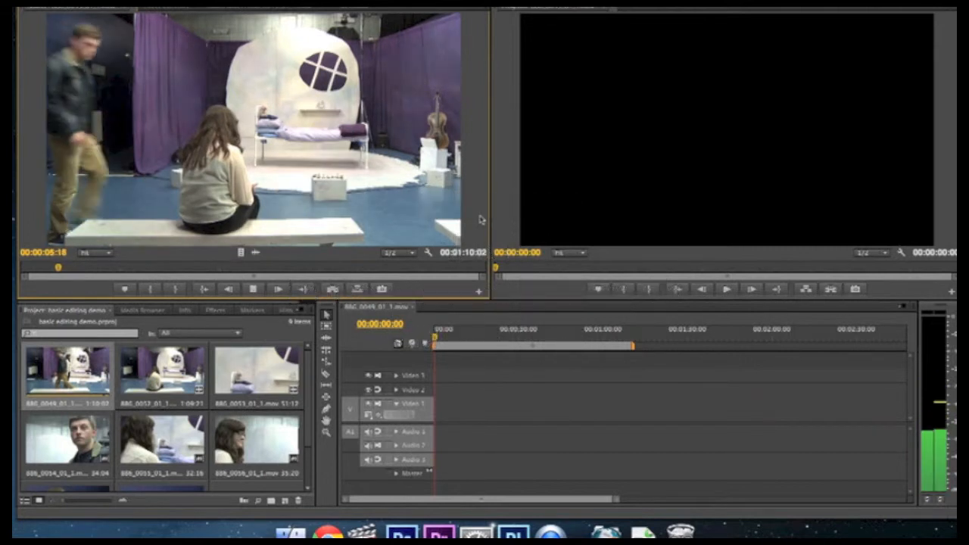
key("k")
key("j")
key("k")
key("l")
key("k")
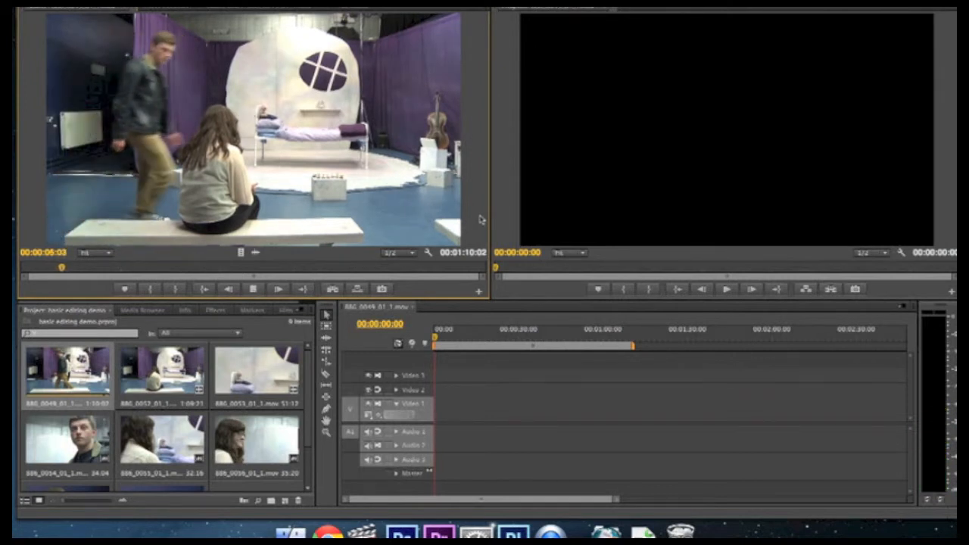
- Mark the source clip's In point at 00:00:06:02, undo it and mark it again at the same frame
key("k")
key("l")
key("k")
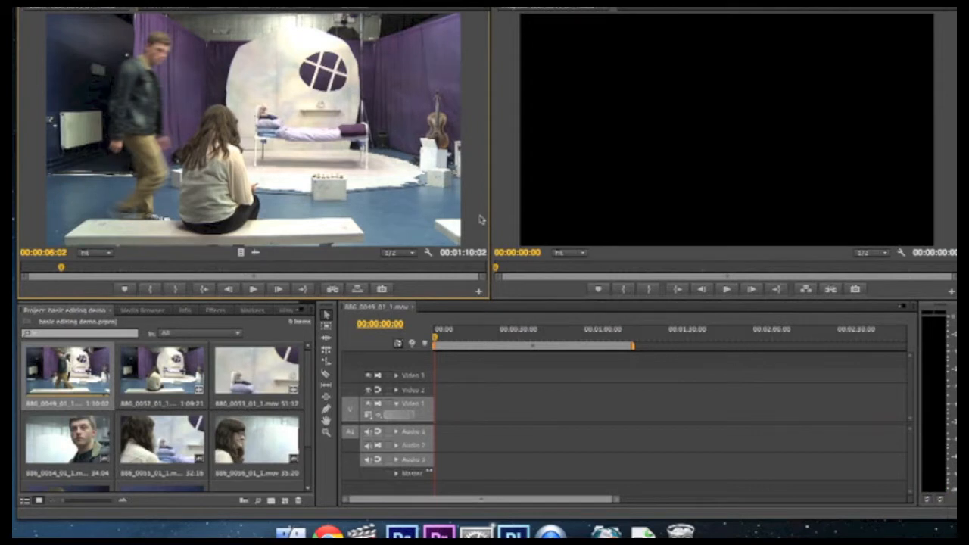
key("i")
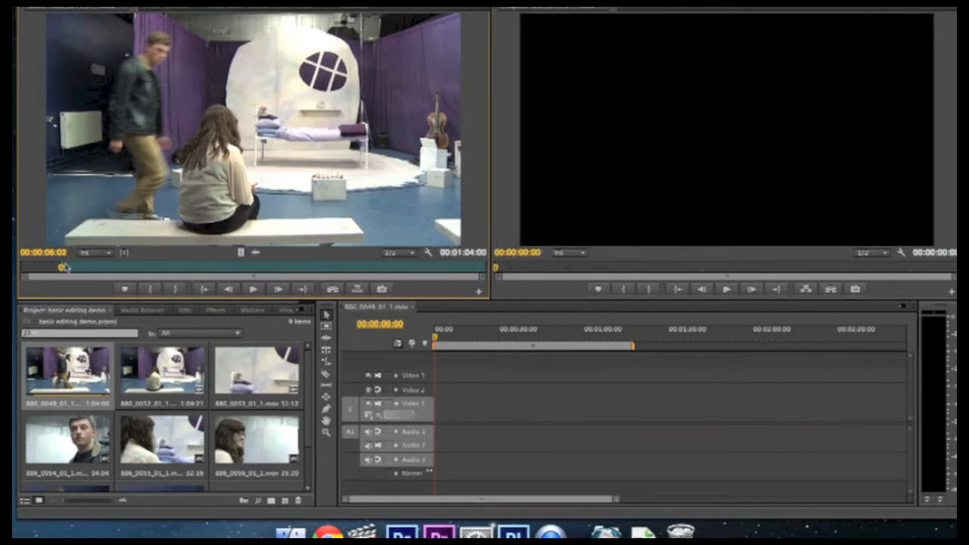
key("super+z")
left_click(150, 293)
- Play the source clip onward and mark its Out point at 00:00:46:05
key("space")
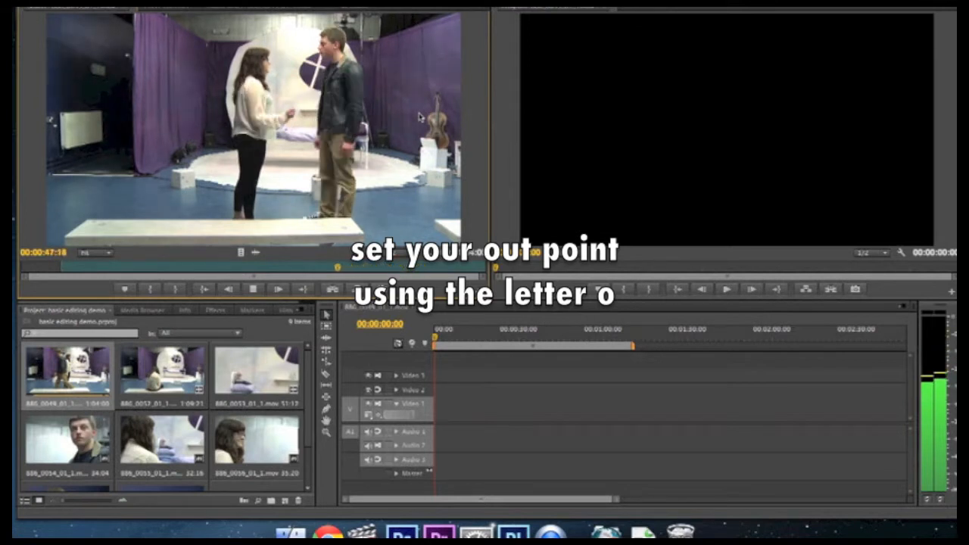
key("k")
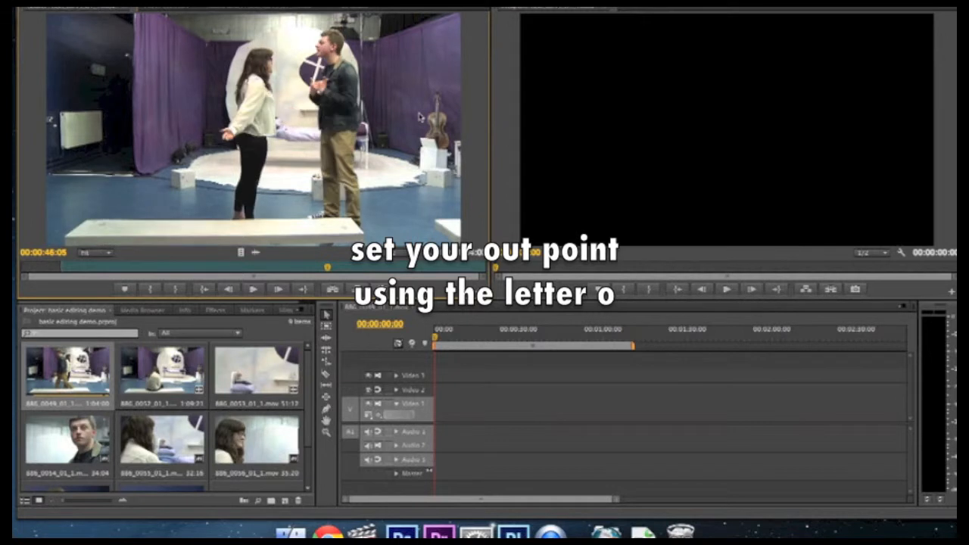
key("o")
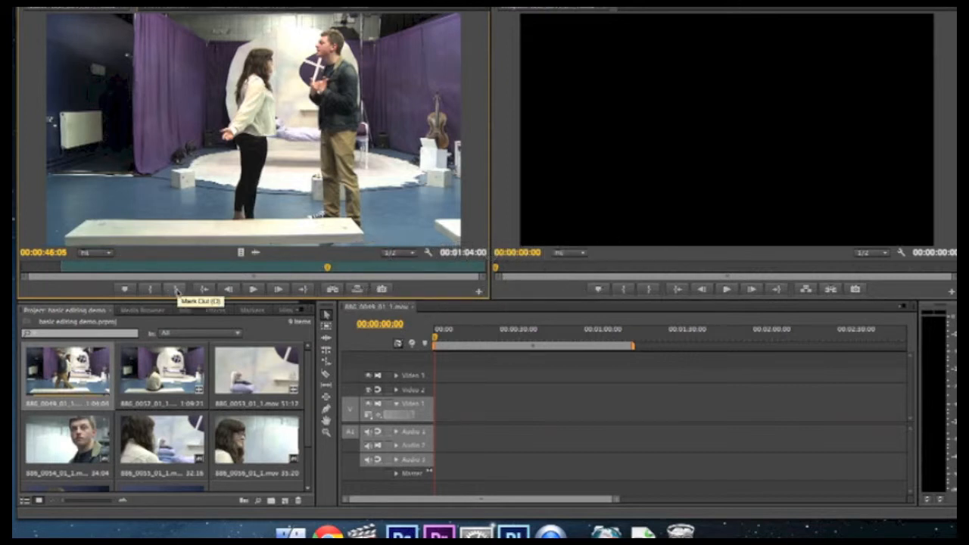
left_click(176, 292)
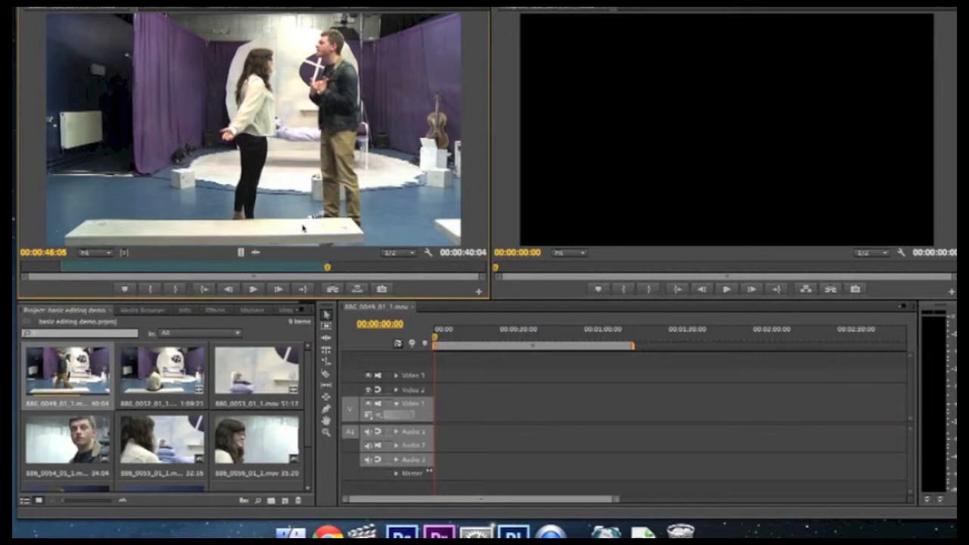
- Overwrite the marked section of the source clip onto the start of the sequence and play it back from the beginning
left_click_drag(329, 270, 178, 270)
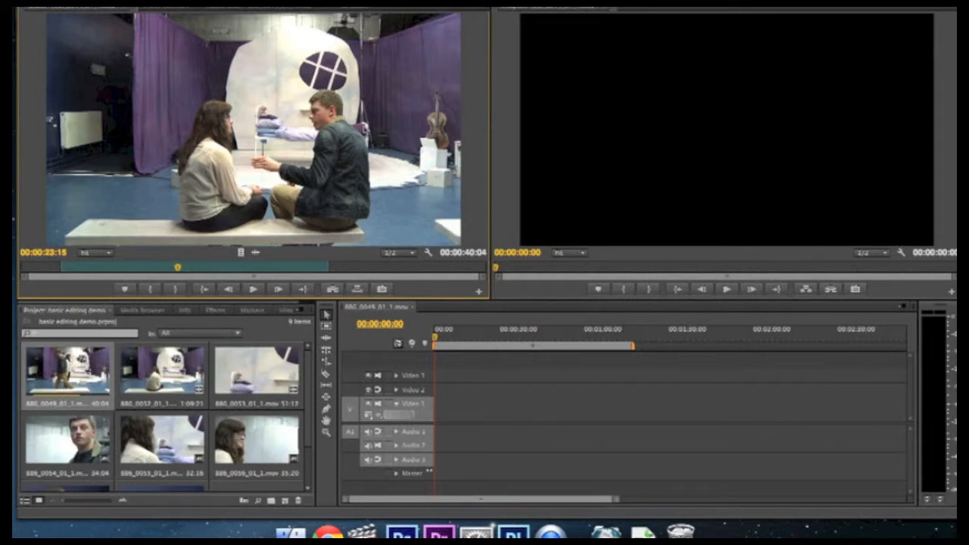
key("period")
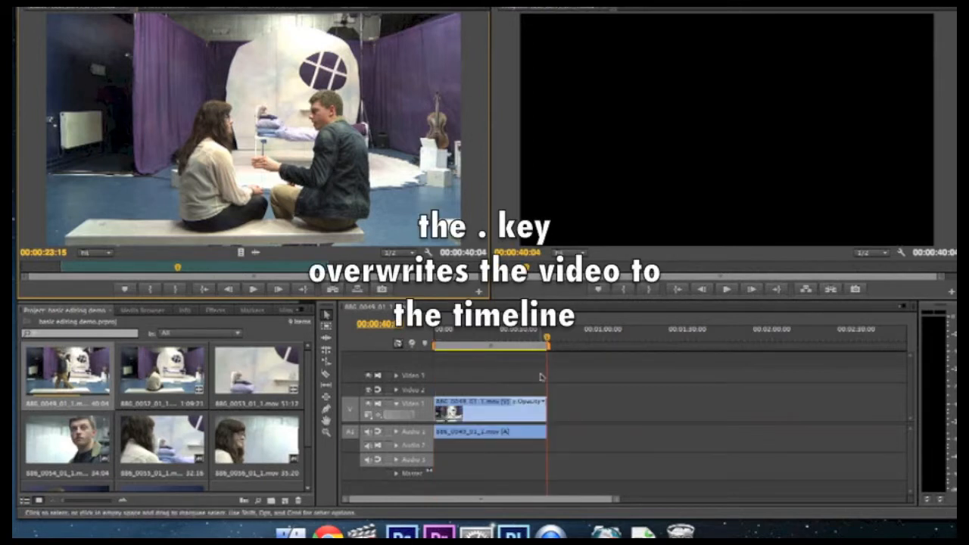
left_click_drag(547, 339, 459, 339)
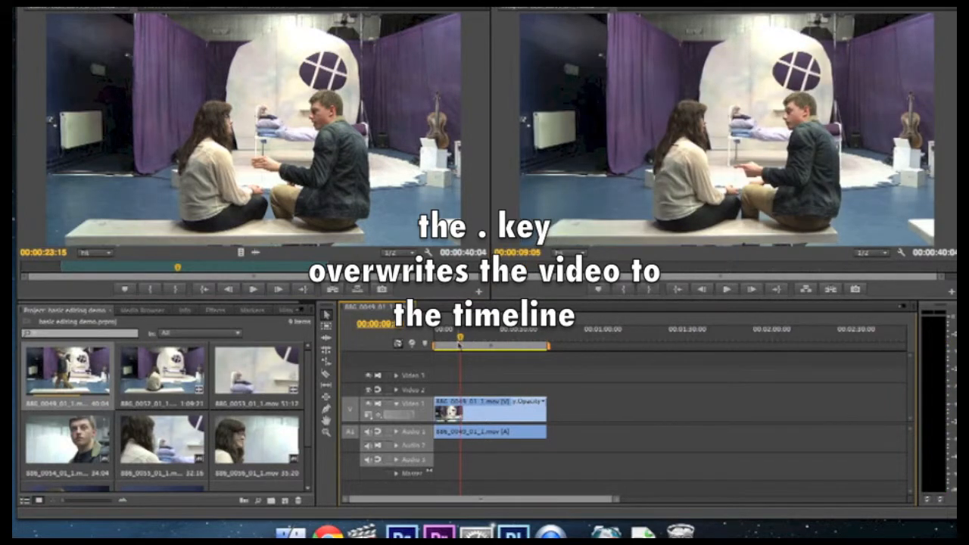
left_click_drag(461, 339, 416, 346)
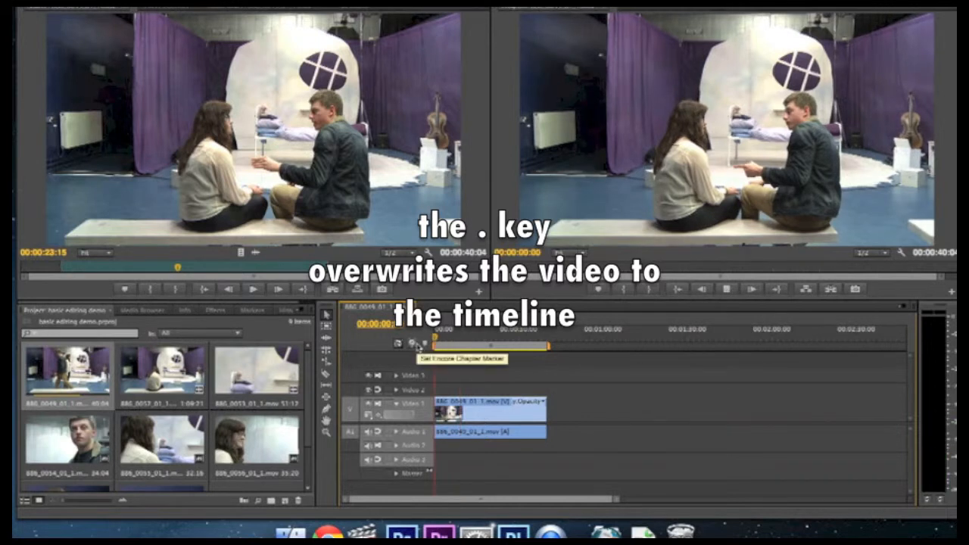
key("space")
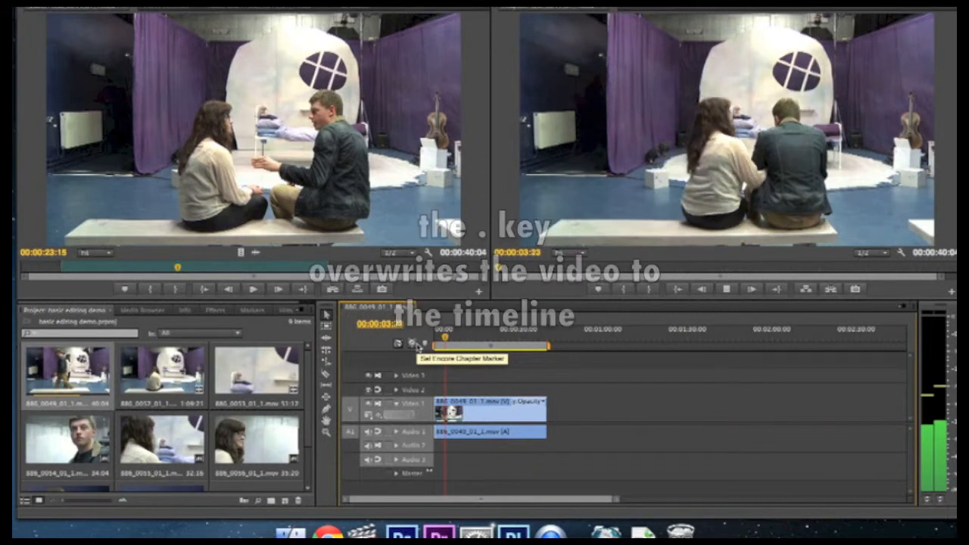
key("space")
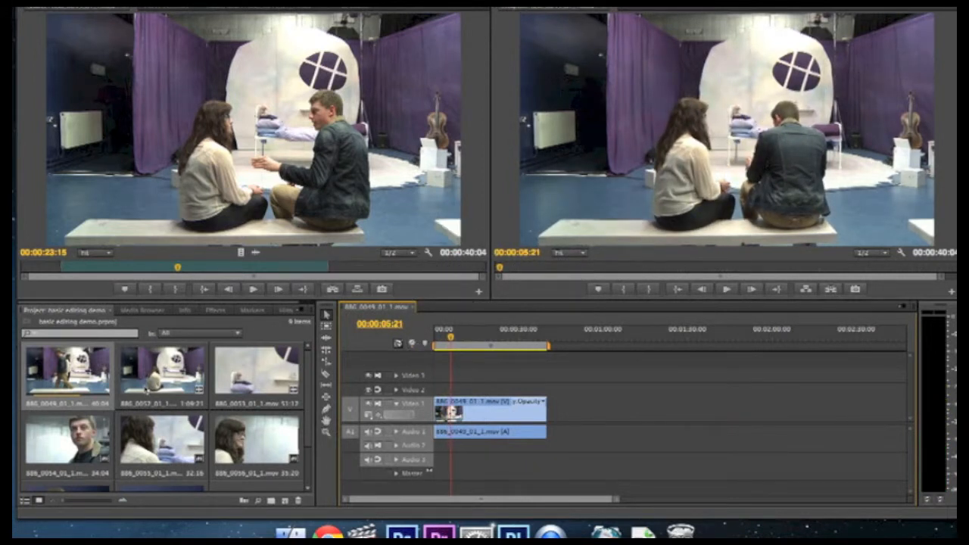
- Load the close-up clip 886_0053_01_1.mov into the source viewer and move its playhead to 00:00:04:23, as the man sits down
left_click(235, 385)
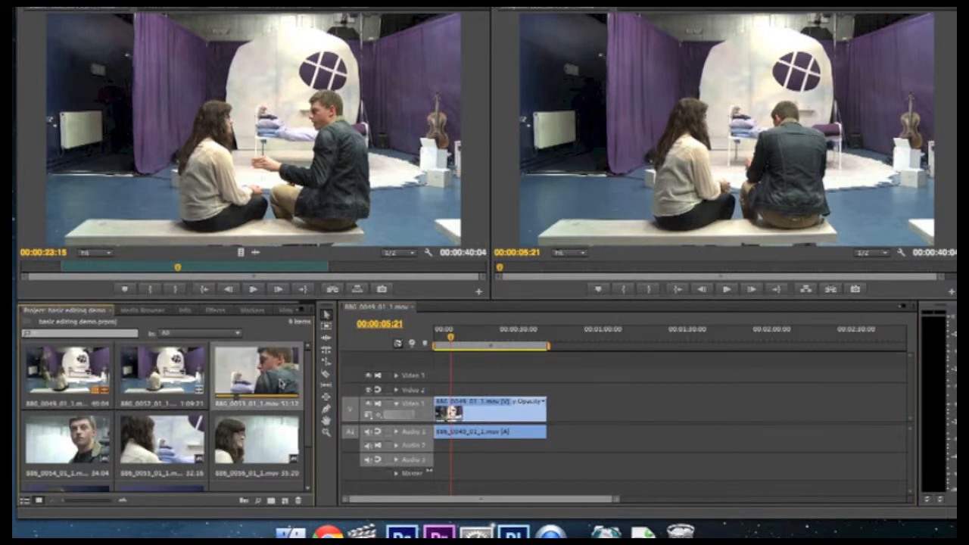
double_click(281, 383)
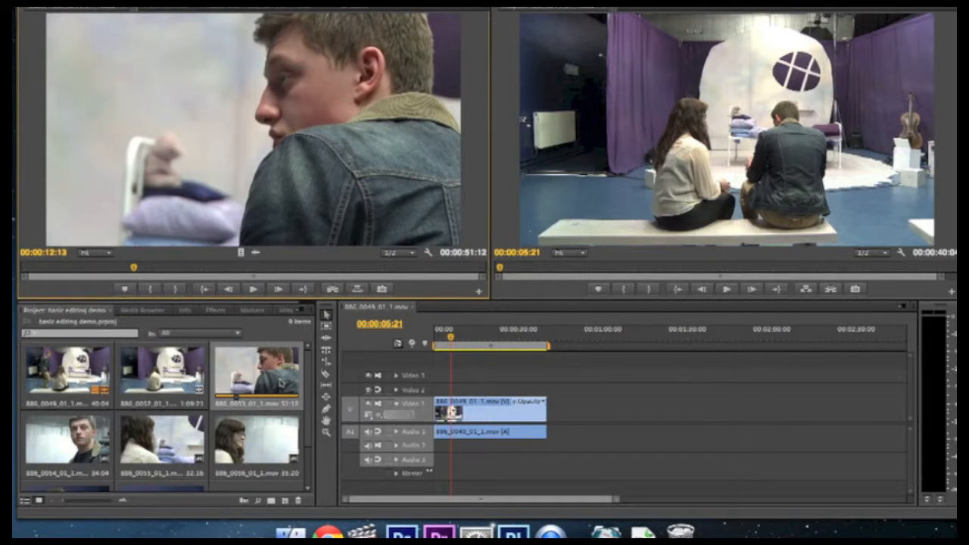
left_click_drag(134, 268, 67, 282)
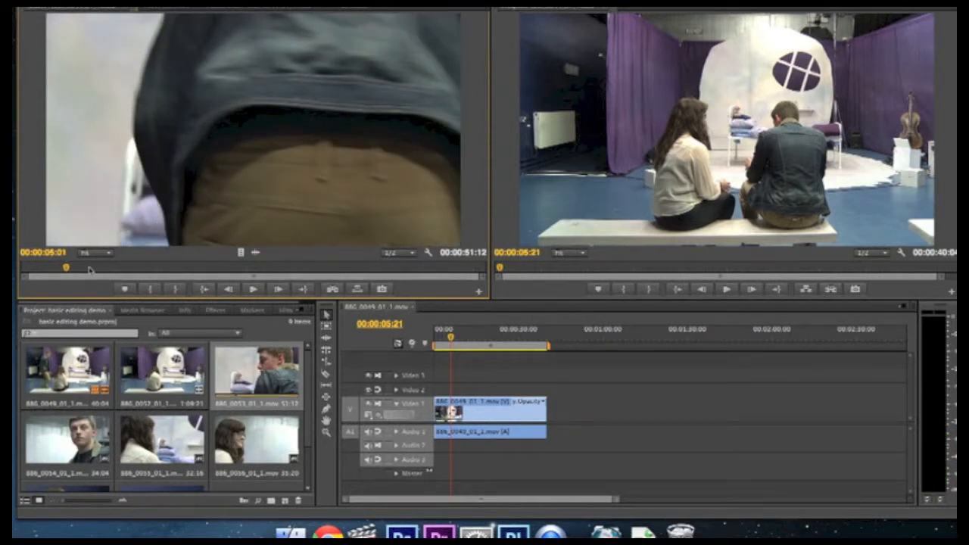
left_click_drag(67, 269, 65, 269)
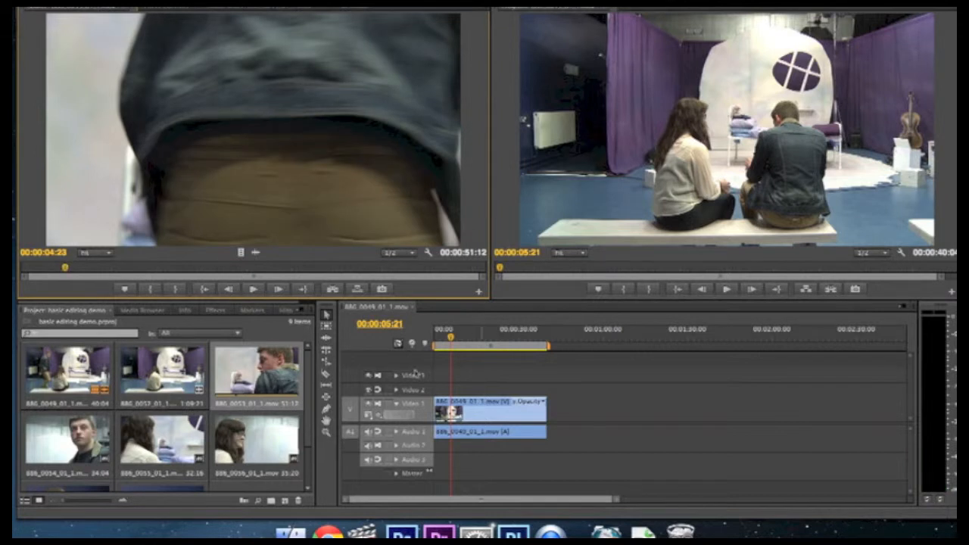
- Move the sequence playhead back to 00:00:01:18, where the man bends to sit down, to match the close-up's action
left_click_drag(452, 339, 445, 340)
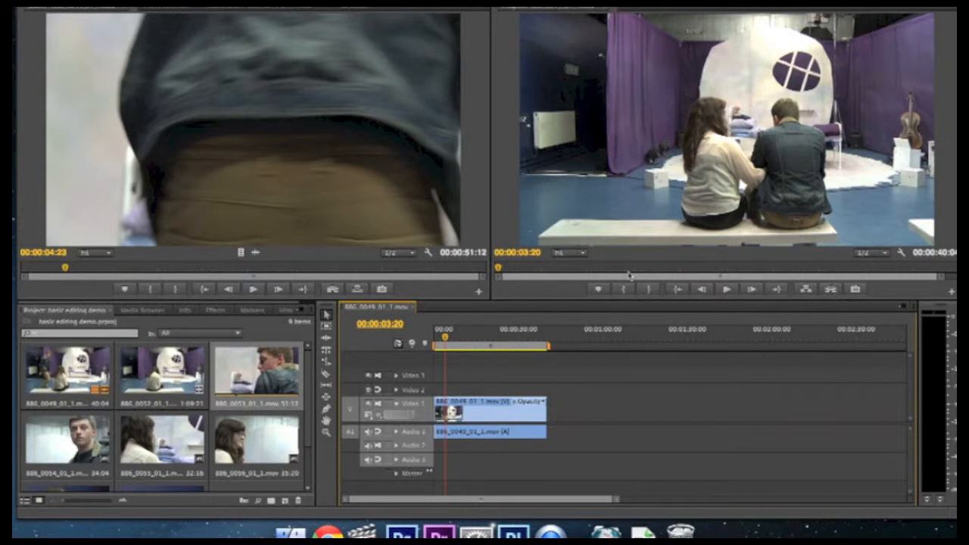
key("Left")
key("Left")
key("Left")
key("Left")
key("Left")
key("Left")
key("Left")
key("Left")
key("Left")
key("Left")
key("Left")
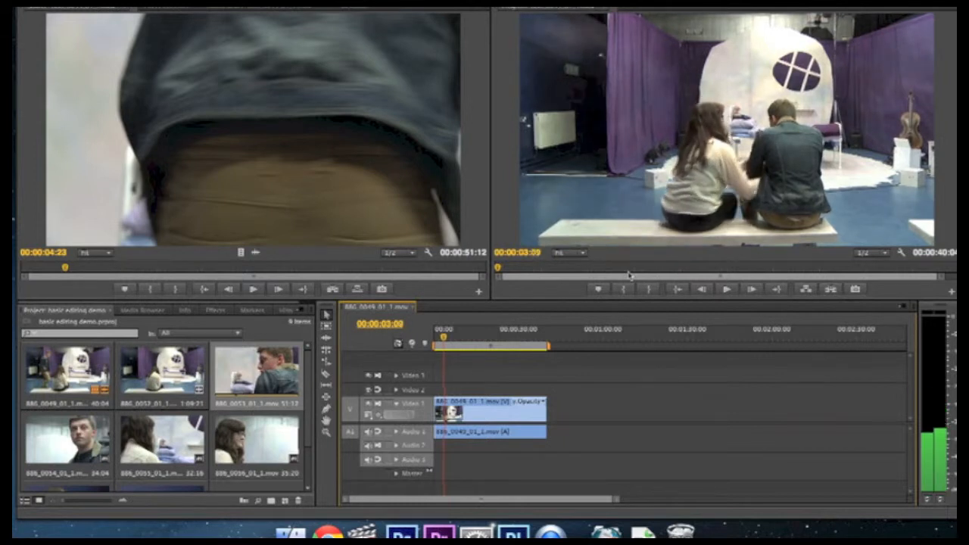
key("Left")
key("Left")
key("Left")
key("Left")
key("space")
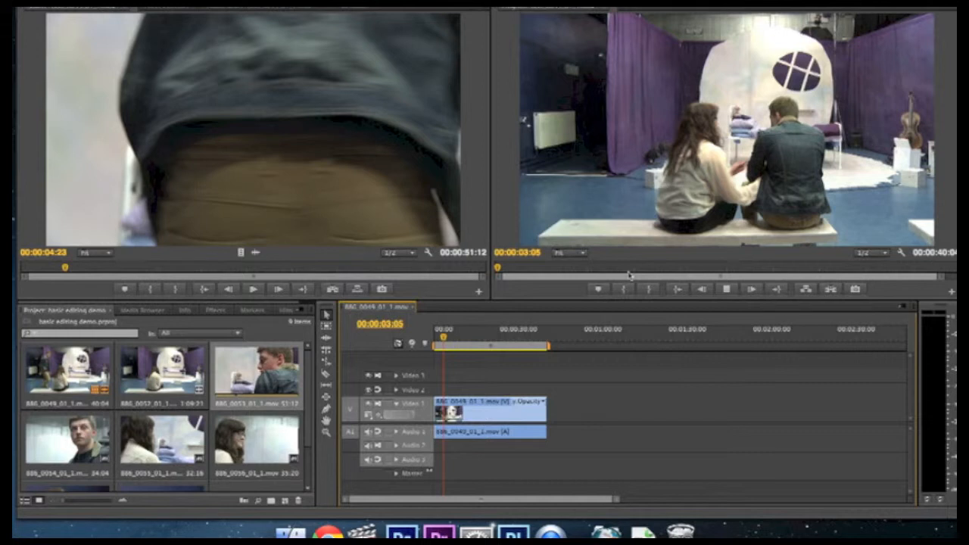
key("j")
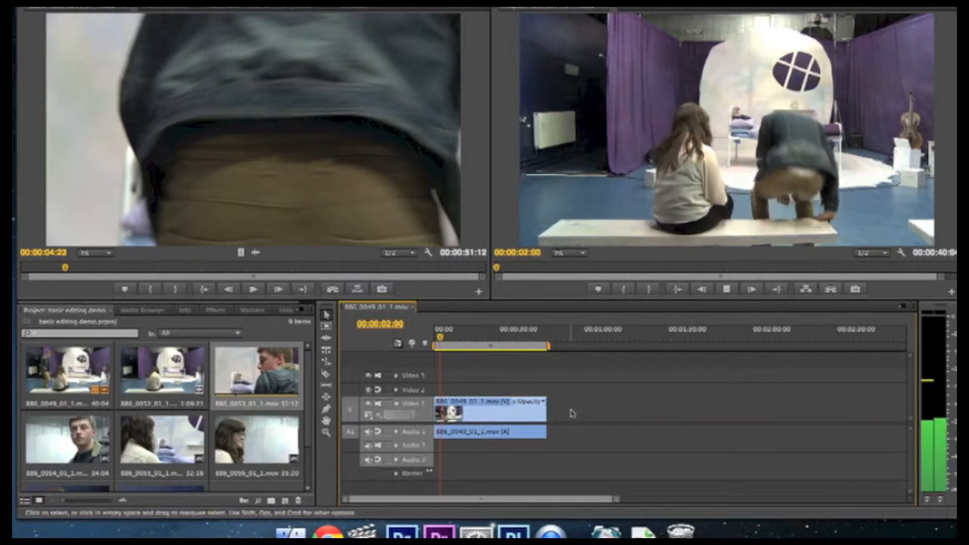
key("k")
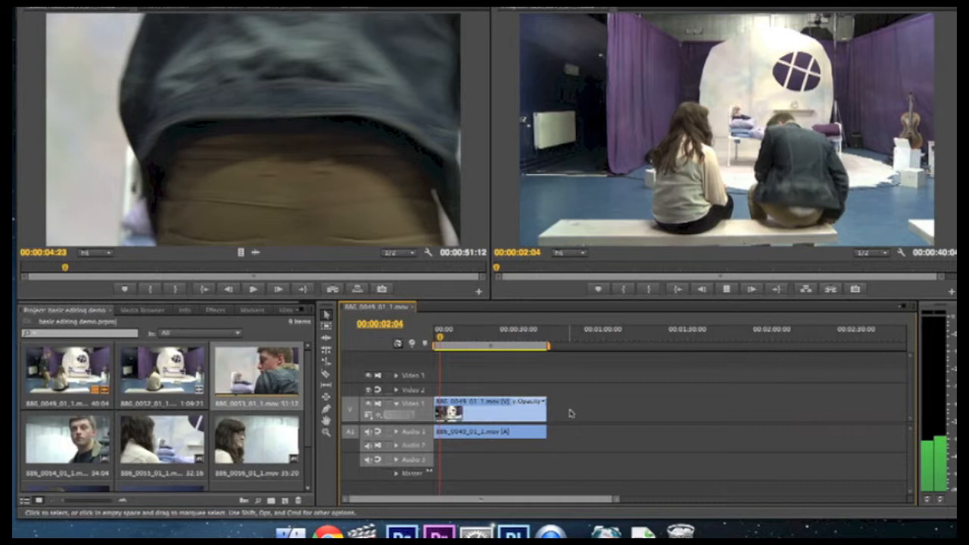
key("j")
key("k")
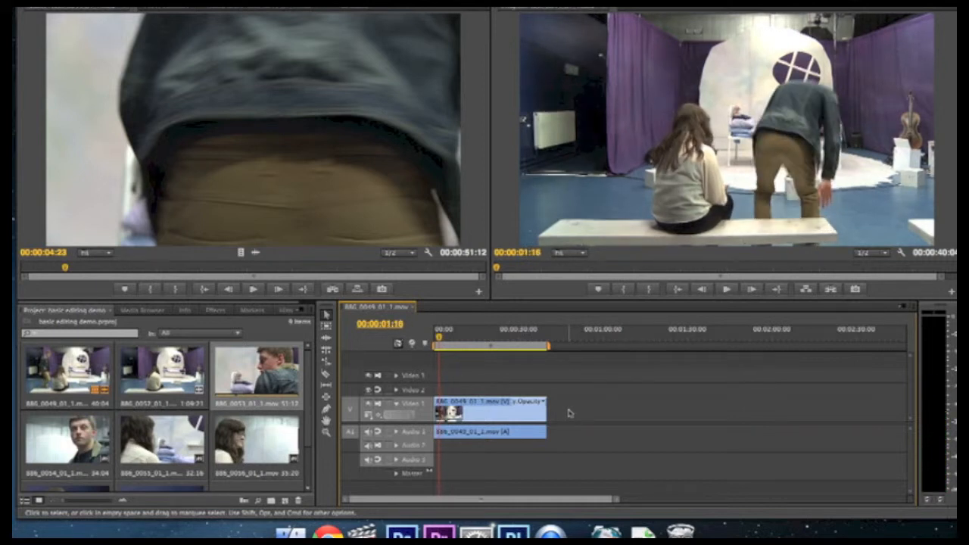
key("l")
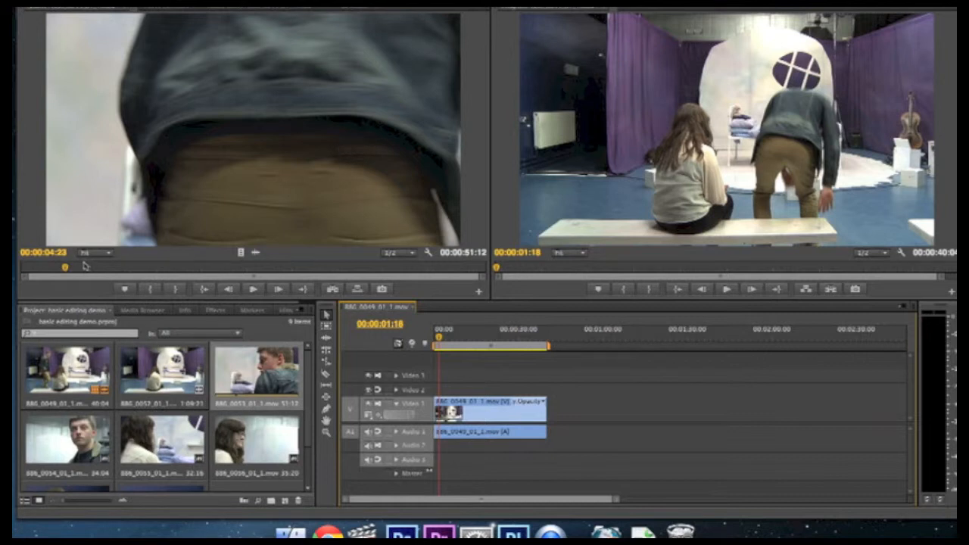
- Mark the close-up source clip's In point at 00:00:04:23 and its Out point at 00:00:09:23
left_click(143, 196)
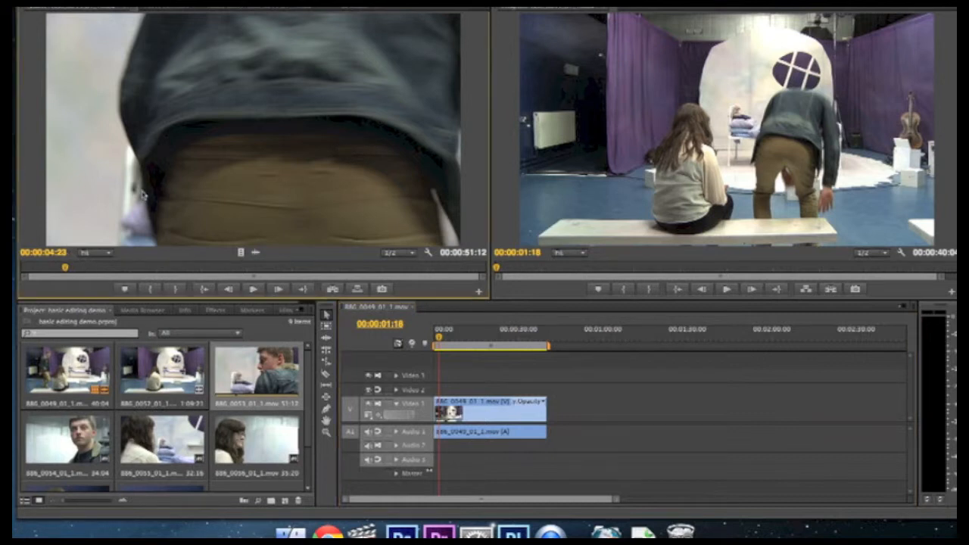
key("i")
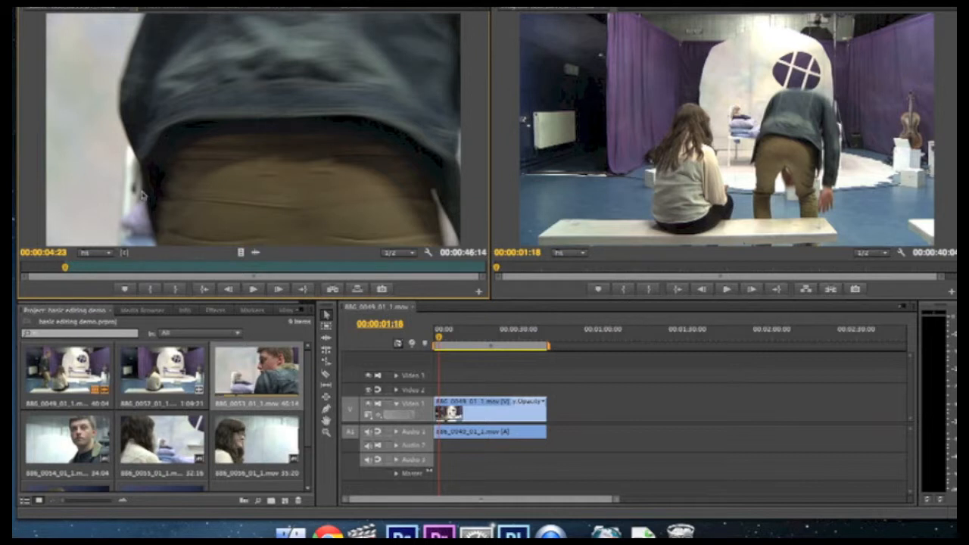
left_click_drag(65, 267, 110, 268)
key("o")
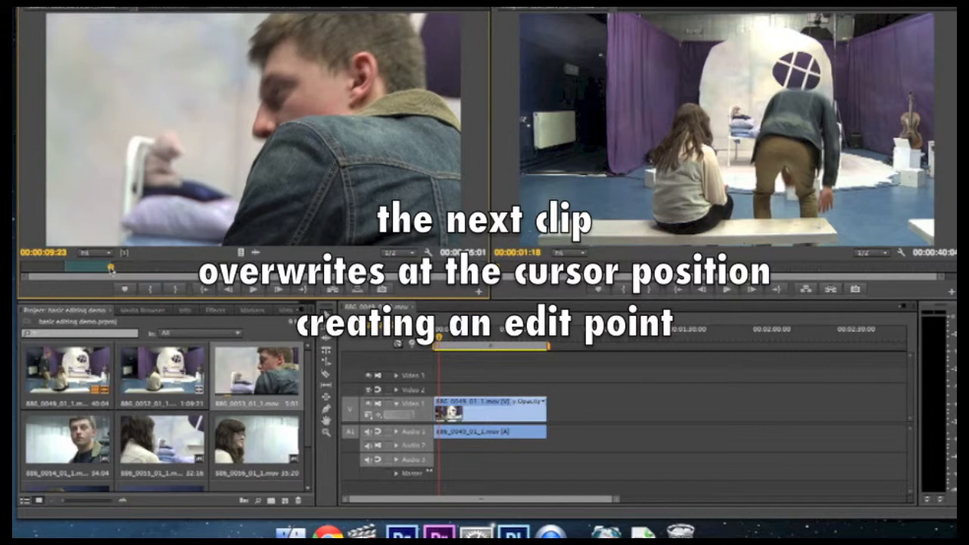
- Overwrite the marked close-up into the sequence at 00:00:01:18 and play the edit back twice from the beginning
key(".")
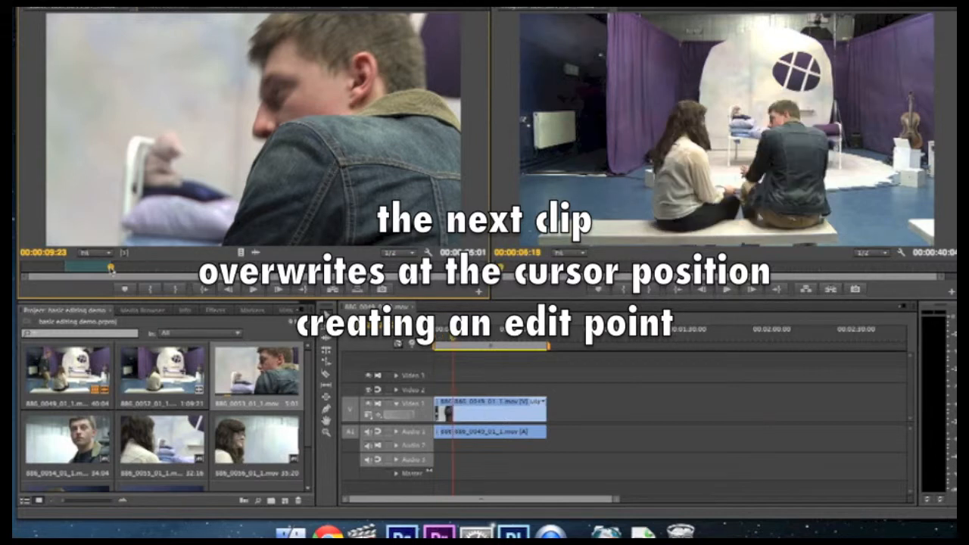
left_click_drag(454, 343, 434, 341)
key("space")
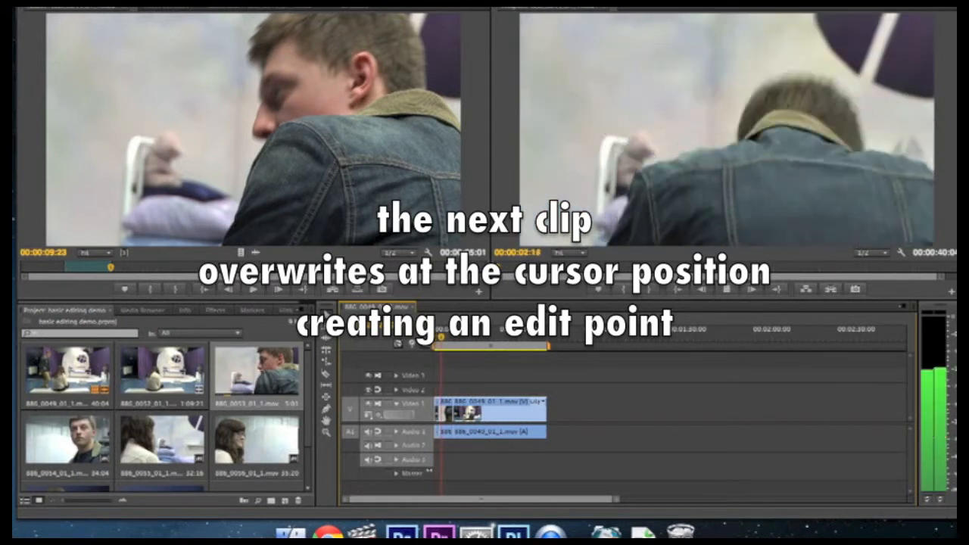
key("space")
left_click_drag(446, 340, 435, 340)
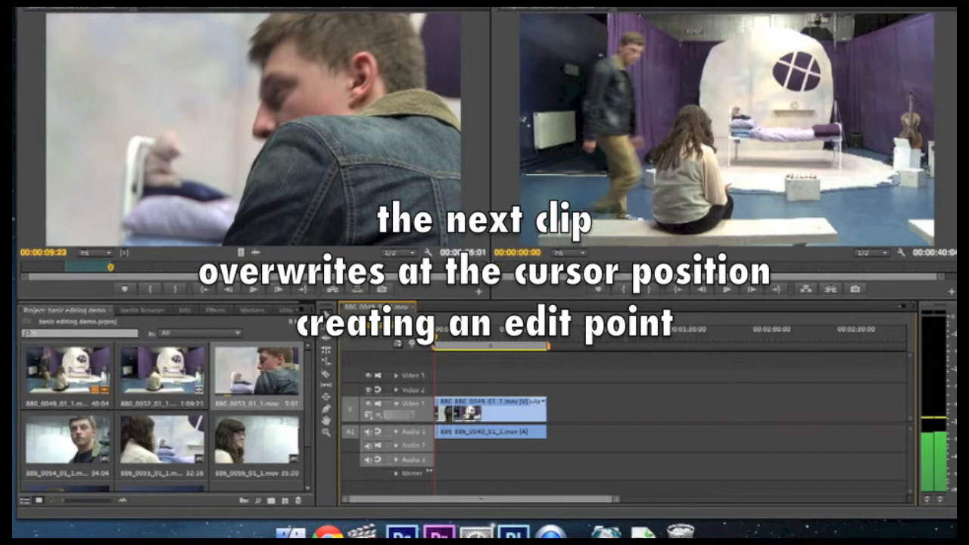
key("space")
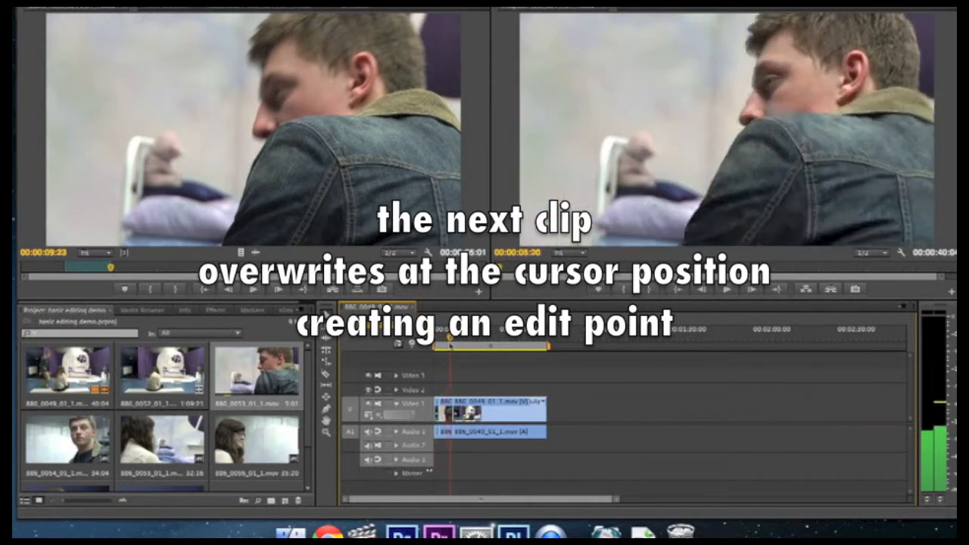
- Step backward through the close-up from 00:00:05:00, rewind to near the start and replay up to 00:00:01:09, before the first cut
left_click_drag(456, 346, 448, 346)
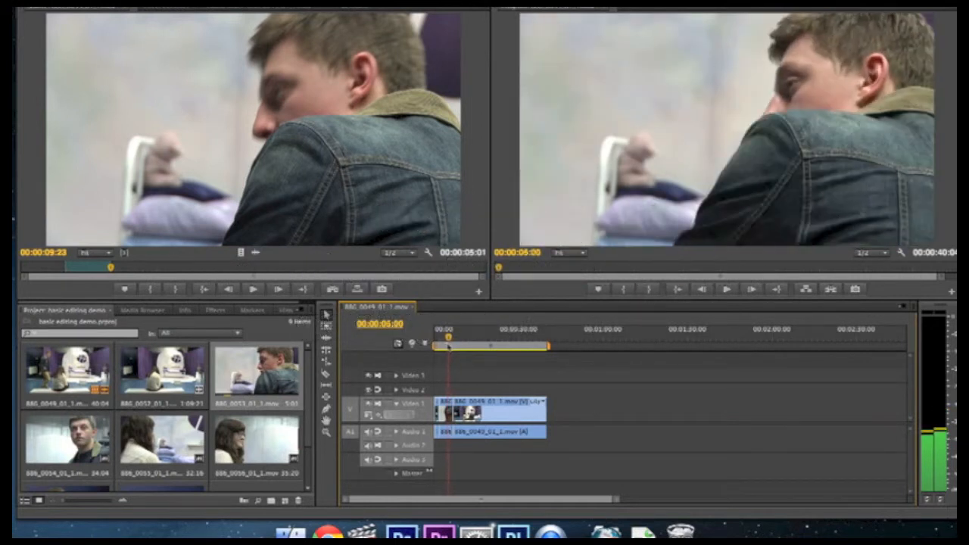
key("Left")
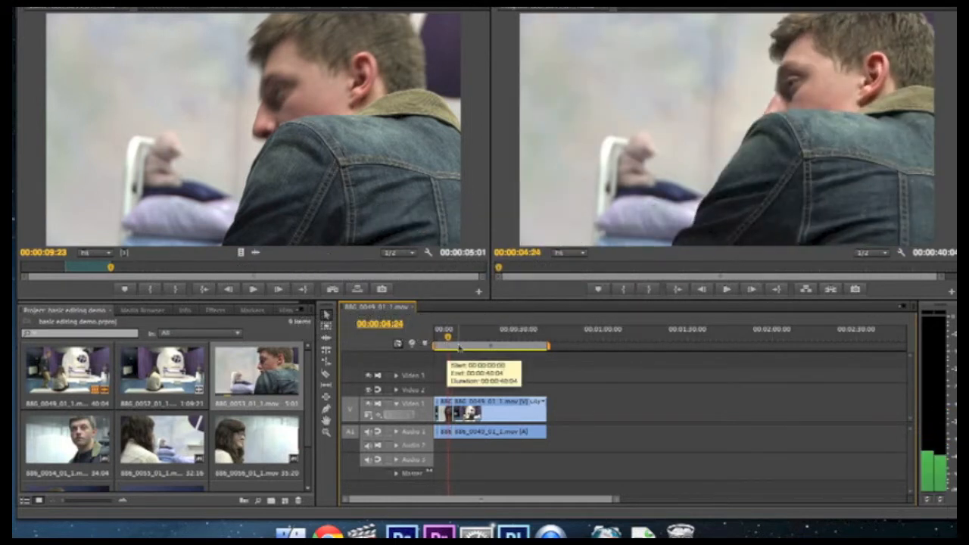
key("Left")
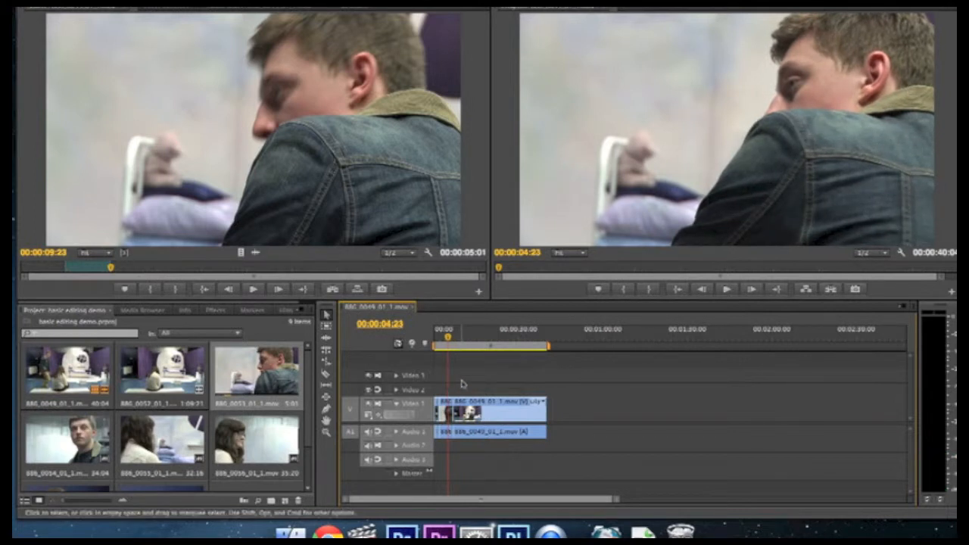
key("Left")
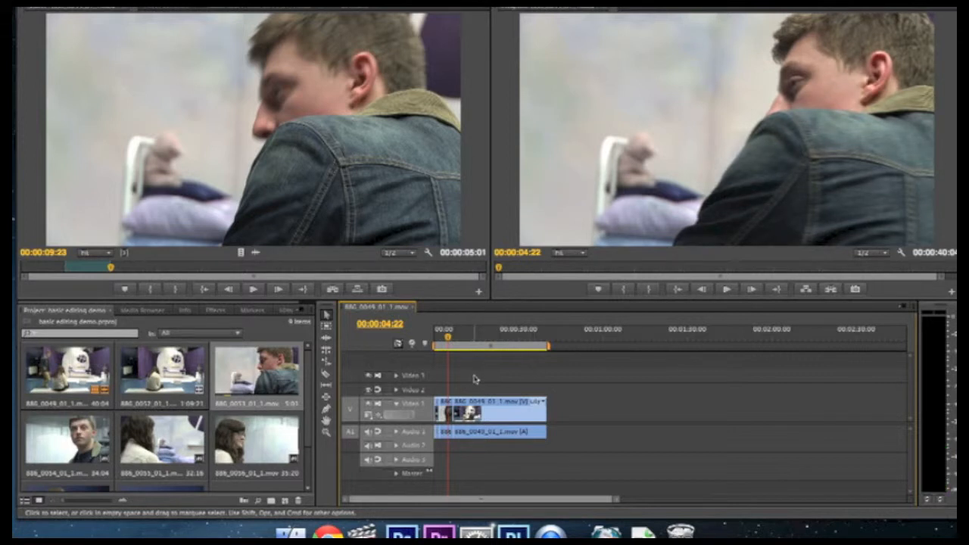
key("Left")
key("Left")
key("Left")
key("Left")
key("Left")
key("Left")
key("Left")
key("Left")
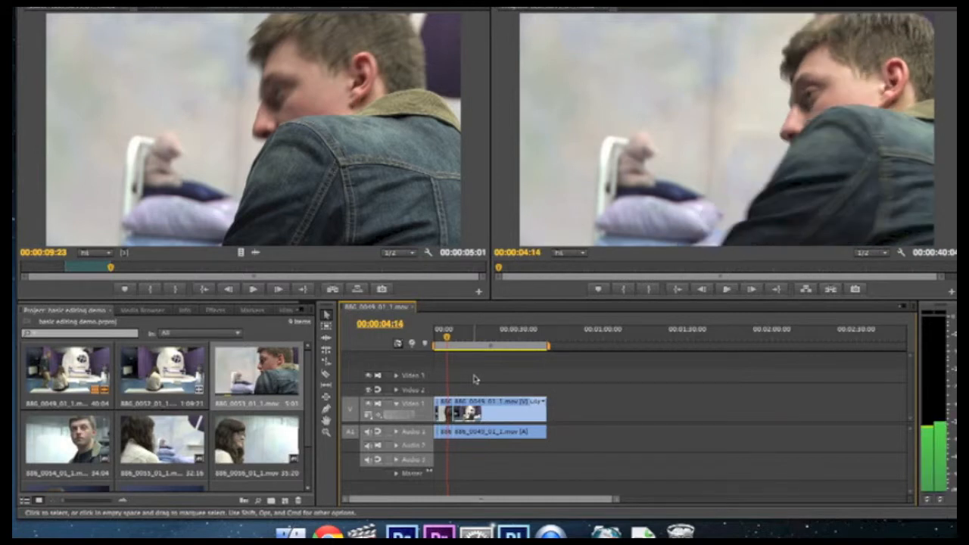
key("j")
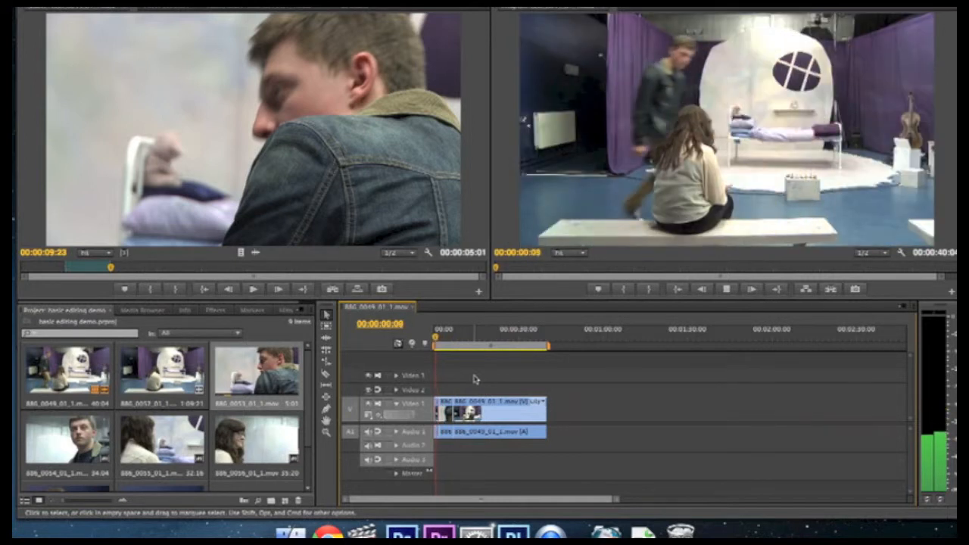
key("l")
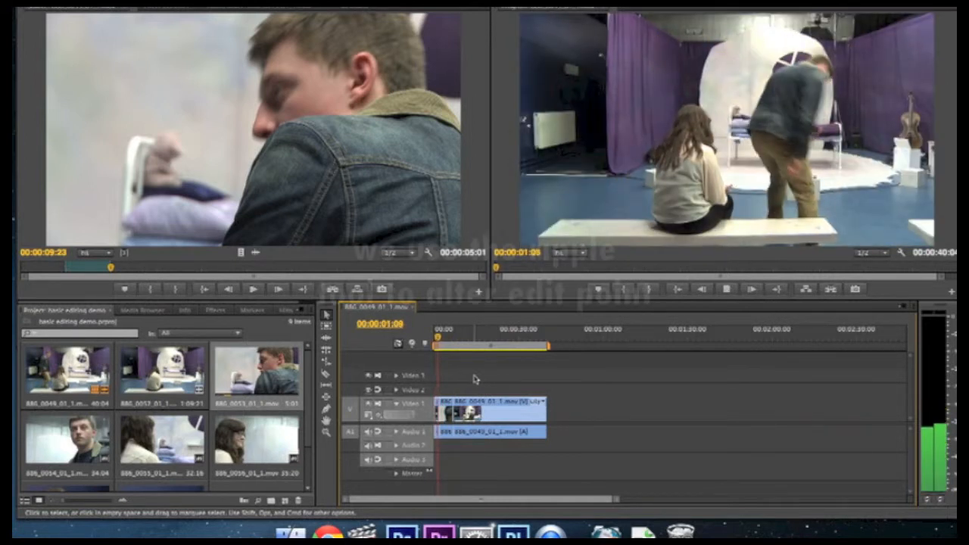
key("k")
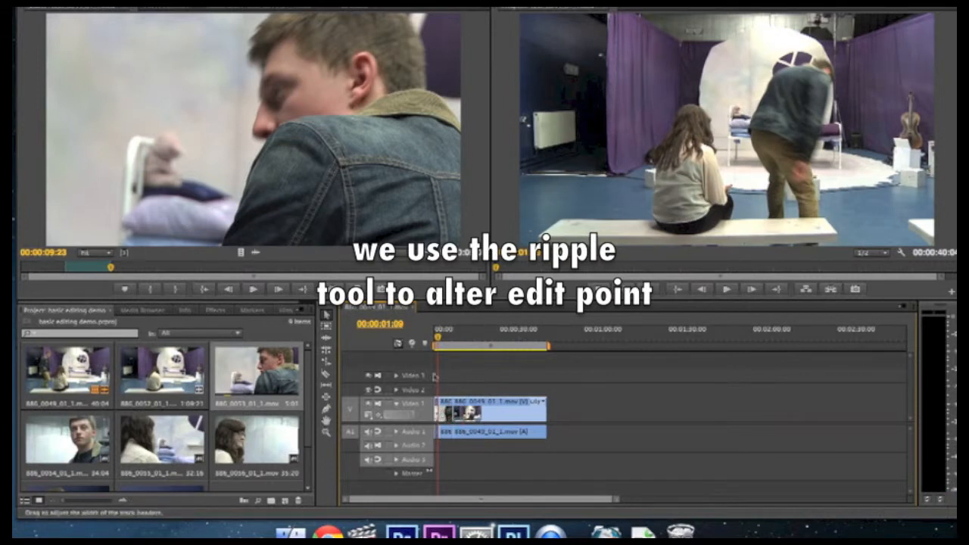
- Try to ripple-trim the close-up's start at the first cut with the Ripple Edit tool and play the sequence back from the beginning
left_click(326, 339)
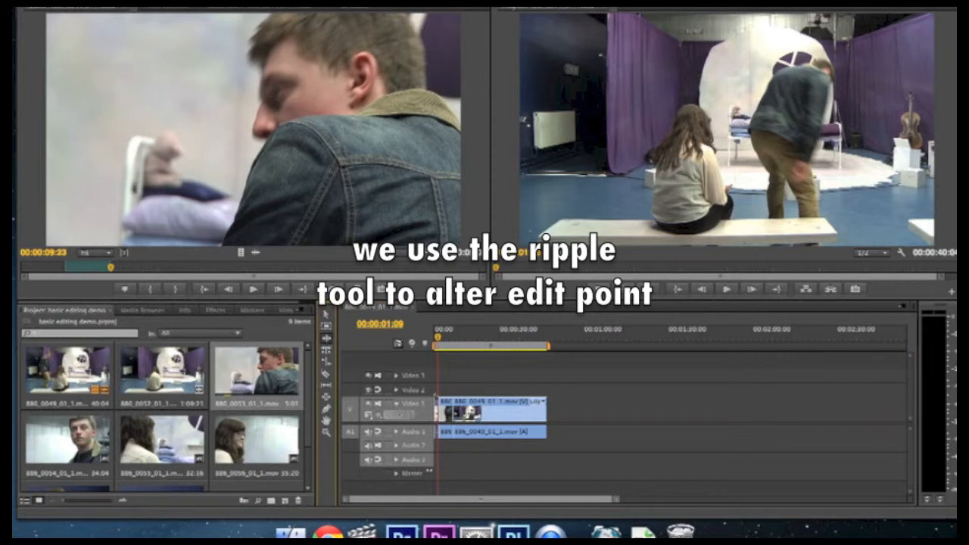
left_click(437, 409)
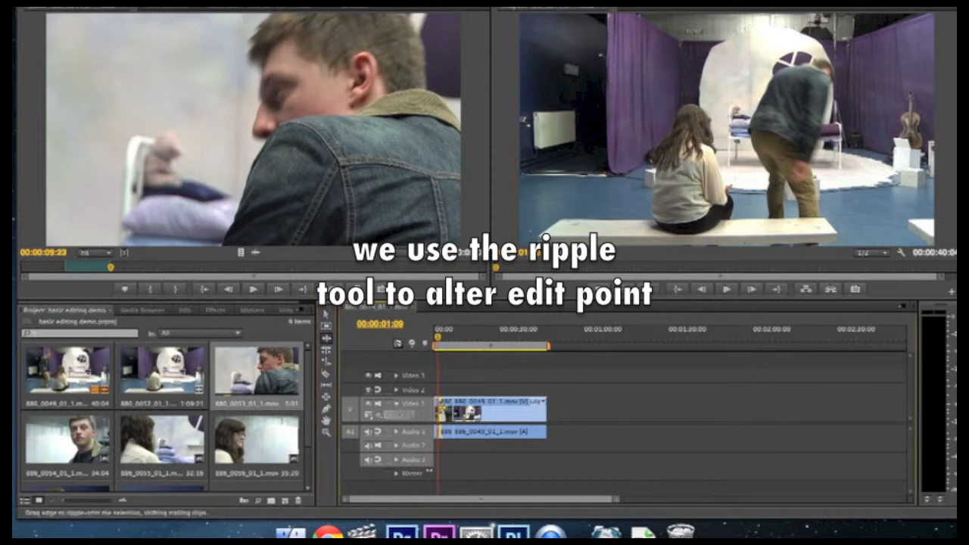
left_click_drag(442, 409, 442, 410)
left_click(438, 409)
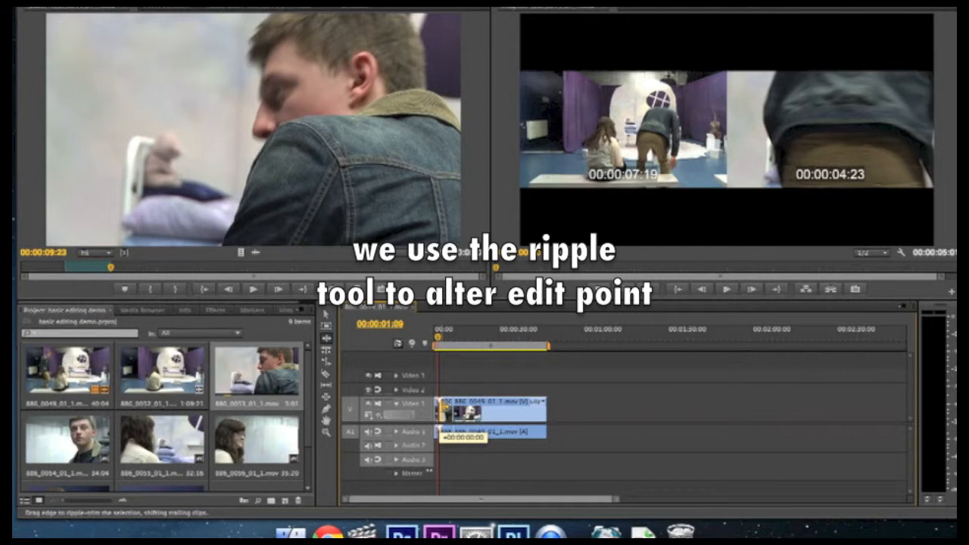
left_click_drag(442, 409, 442, 409)
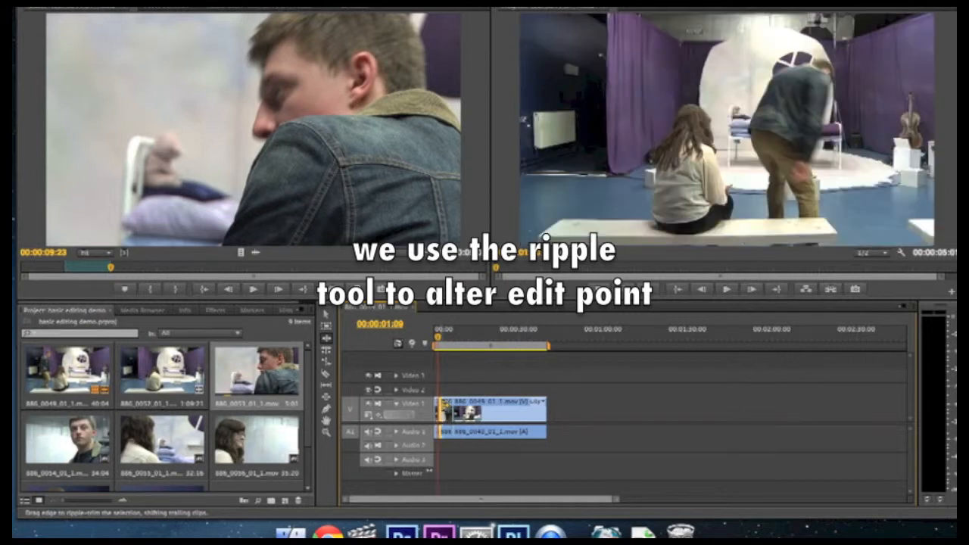
left_click_drag(439, 337, 428, 340)
key("space")
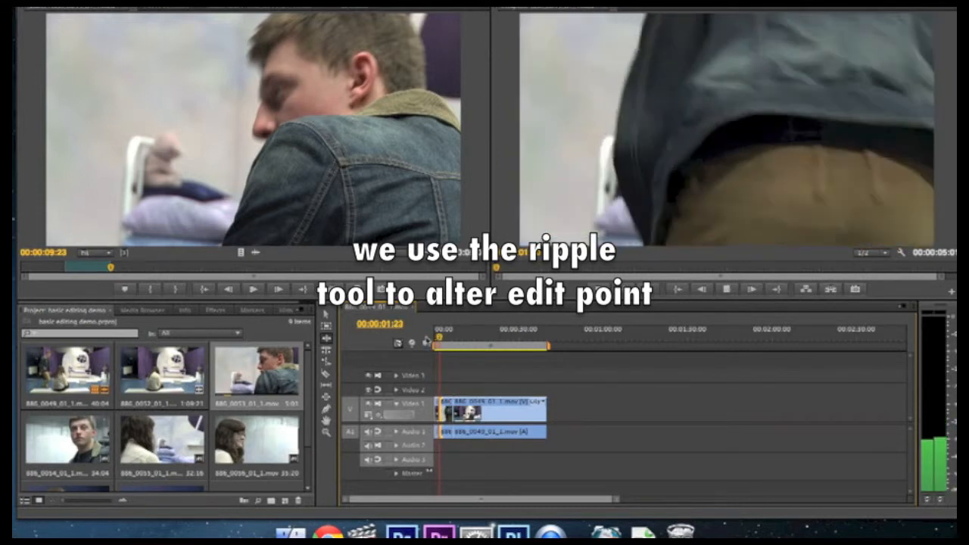
key("space")
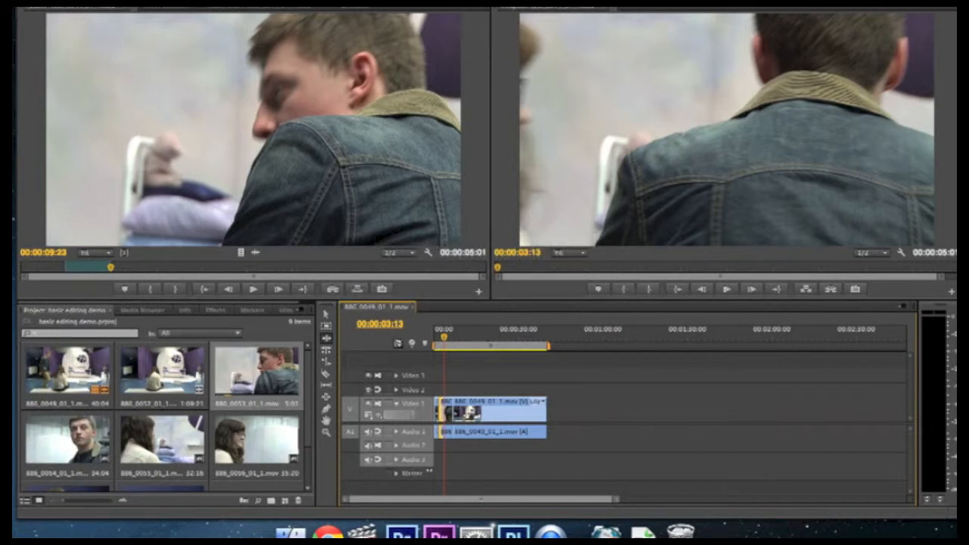
- Roll the cut between the close-up and the following wide shot to about 14 seconds into the sequence with the Rolling Edit tool
scroll(256, 431, "down", 2)
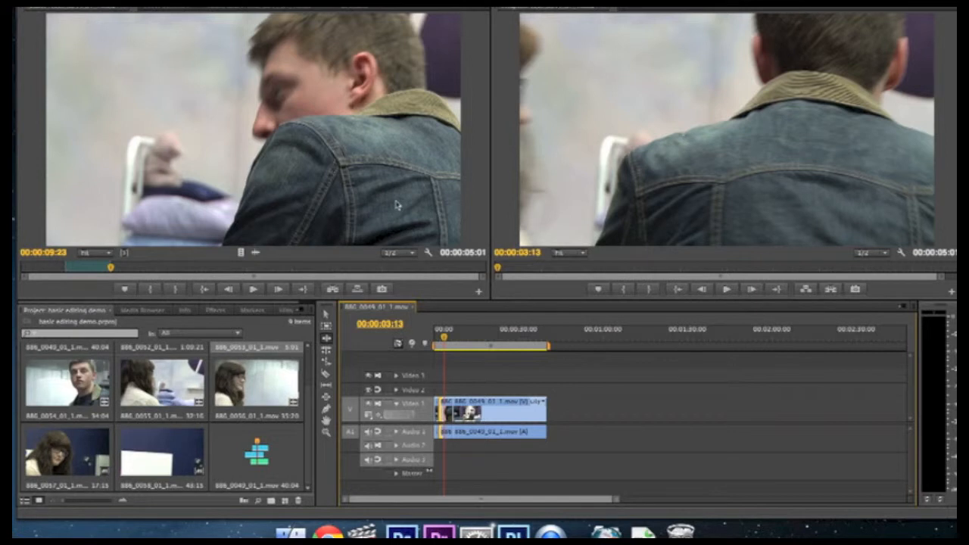
left_click(326, 349)
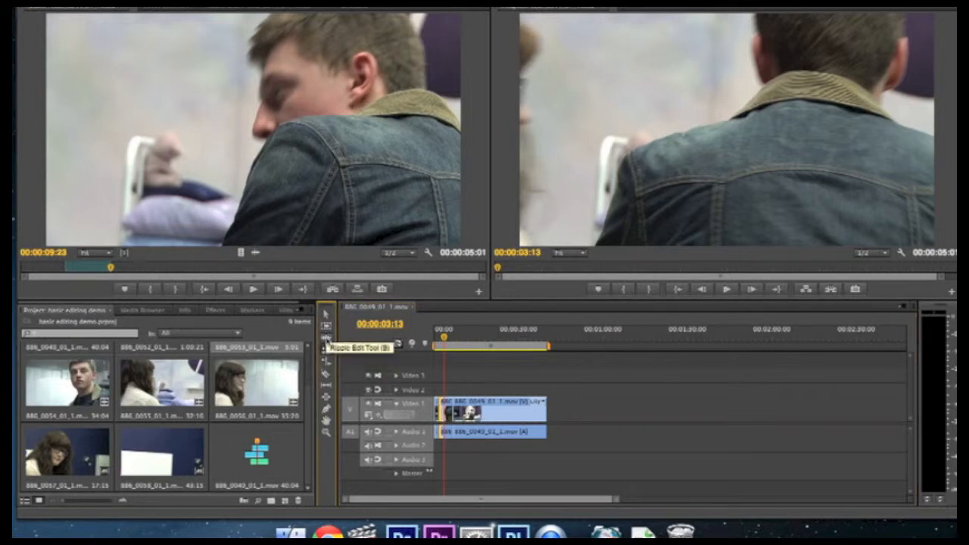
left_click(327, 340)
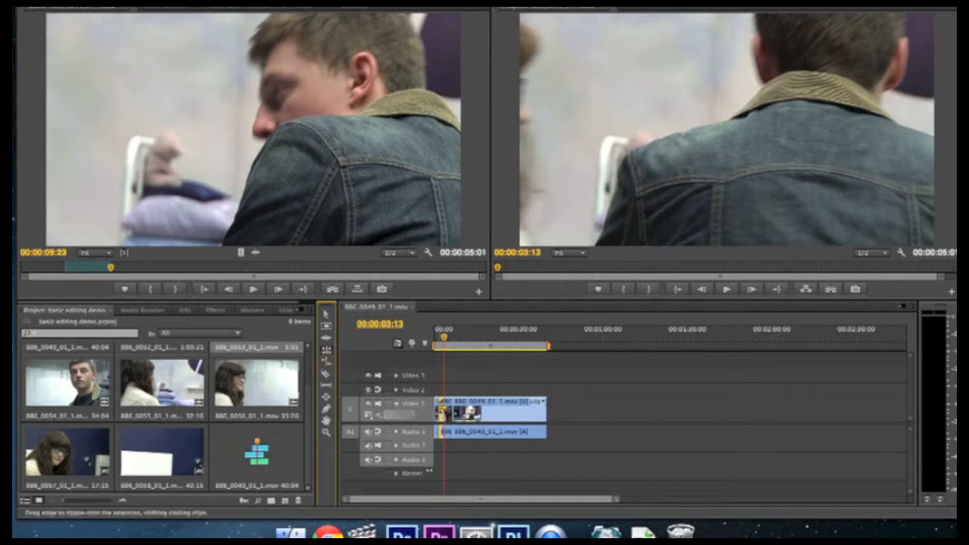
key("n")
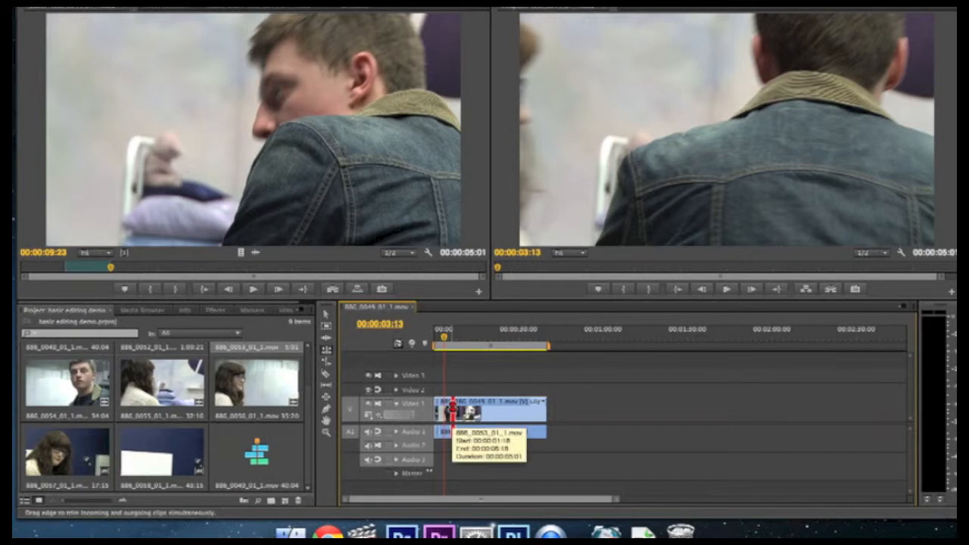
left_click(447, 410)
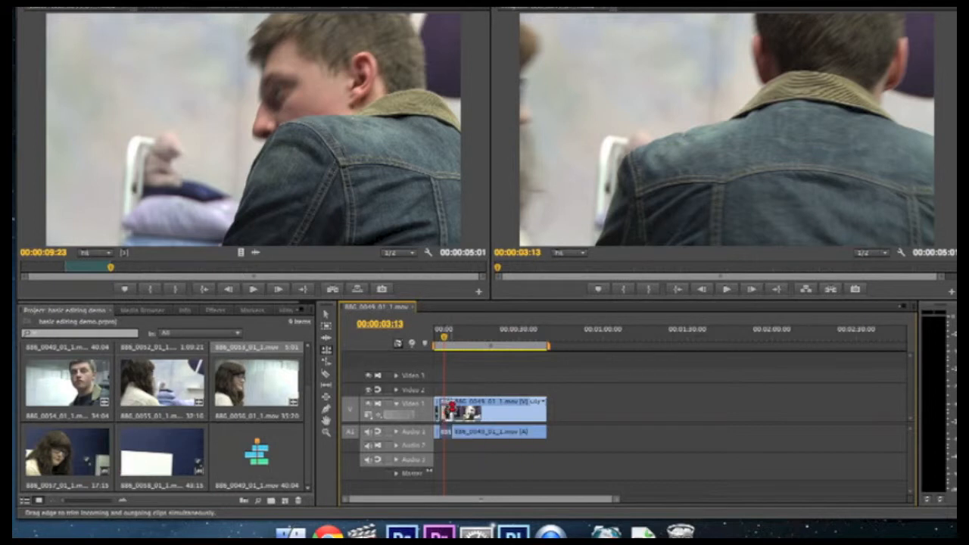
left_click(452, 409)
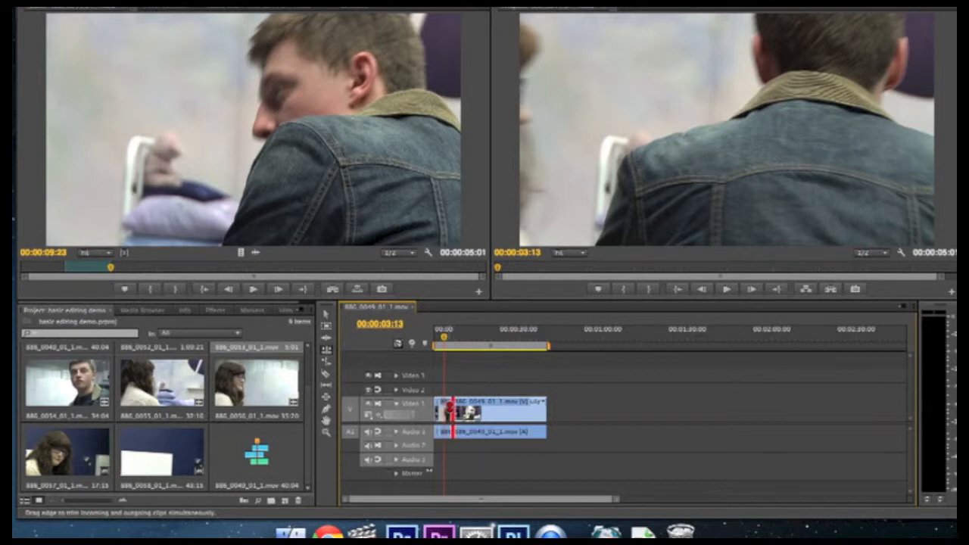
left_click(446, 409)
mouse_move(453, 409)
left_mouse_down()
mouse_move(491, 410)
mouse_move(450, 410)
left_mouse_up()
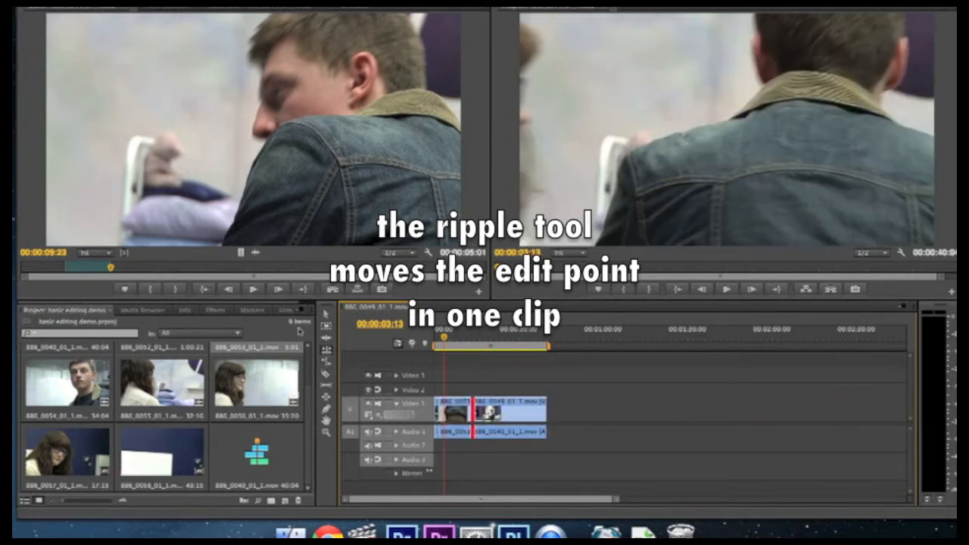
- Return to the Selection tool and play the sequence from the beginning past the rolled cut, stopping at 00:00:17:23
left_click(327, 314)
left_click_drag(445, 337, 411, 343)
key("space")
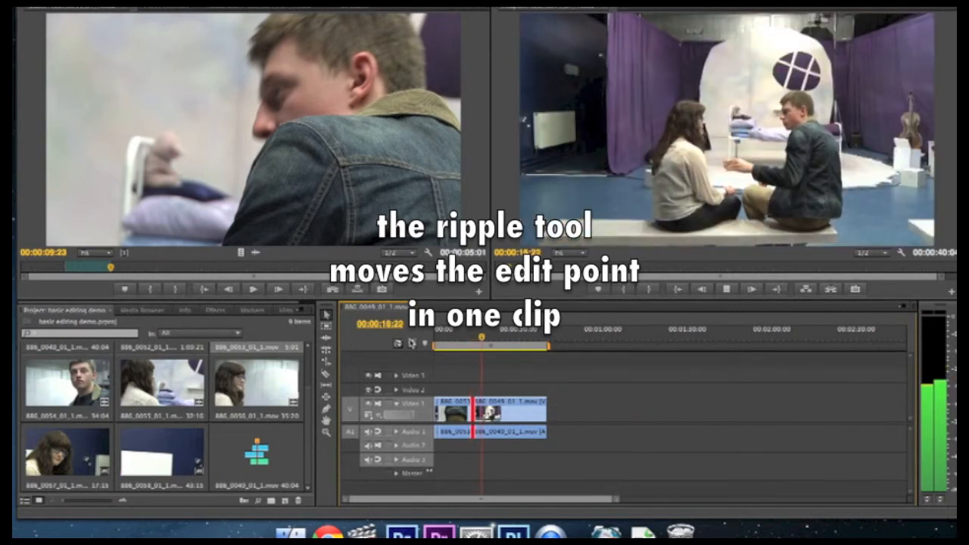
key("space")
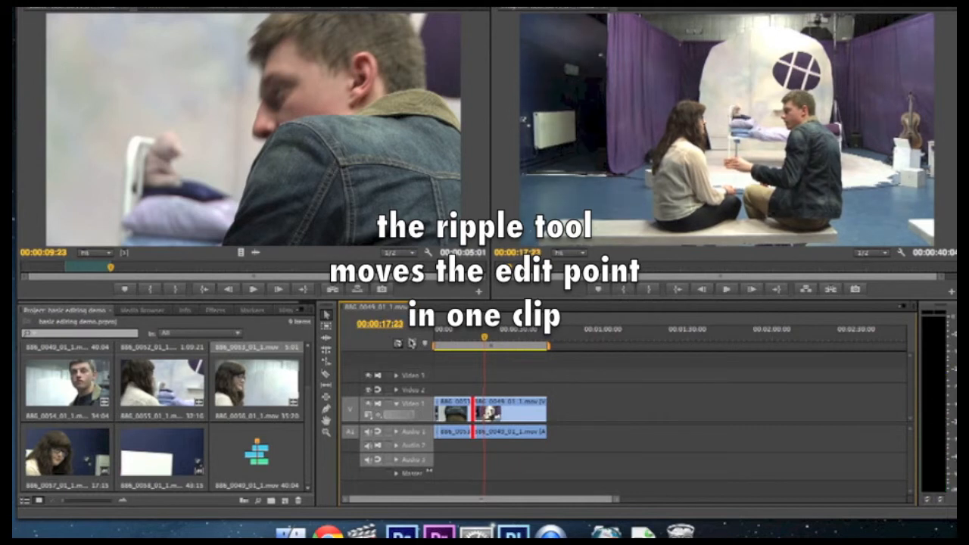